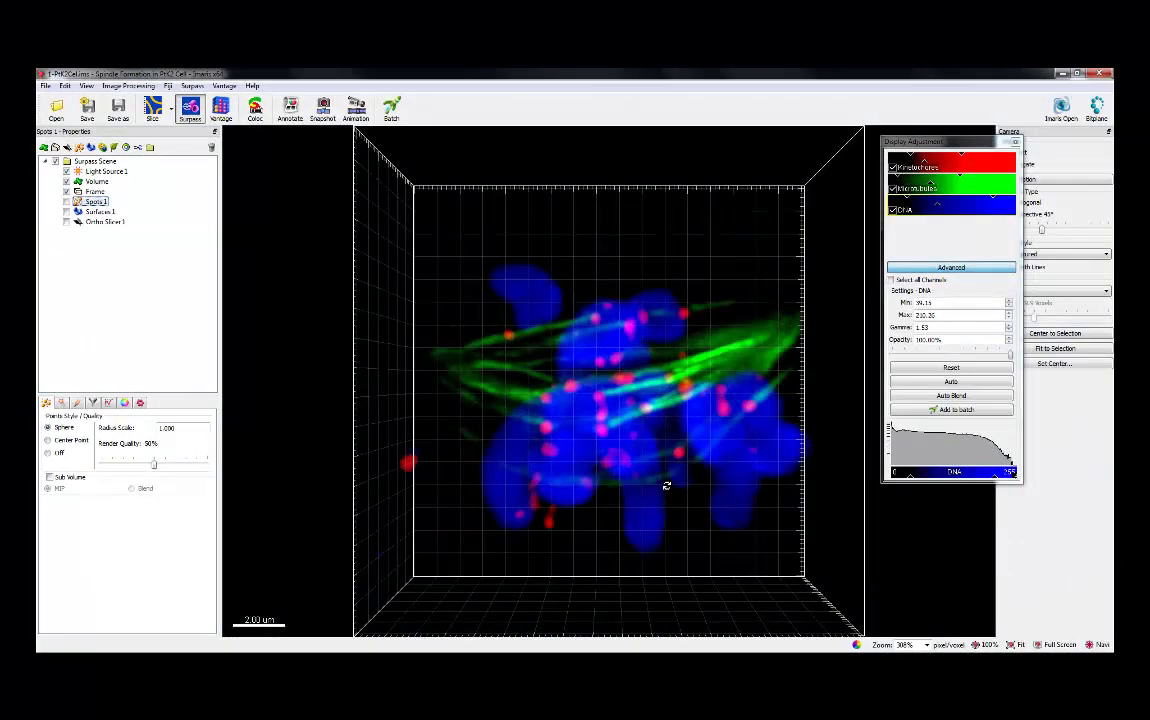
- Hide the DNA and Microtubules channels in the angled volume view
{"action": "left_click_drag", "start_coordinate": [634, 514], "coordinate": [778, 480]}
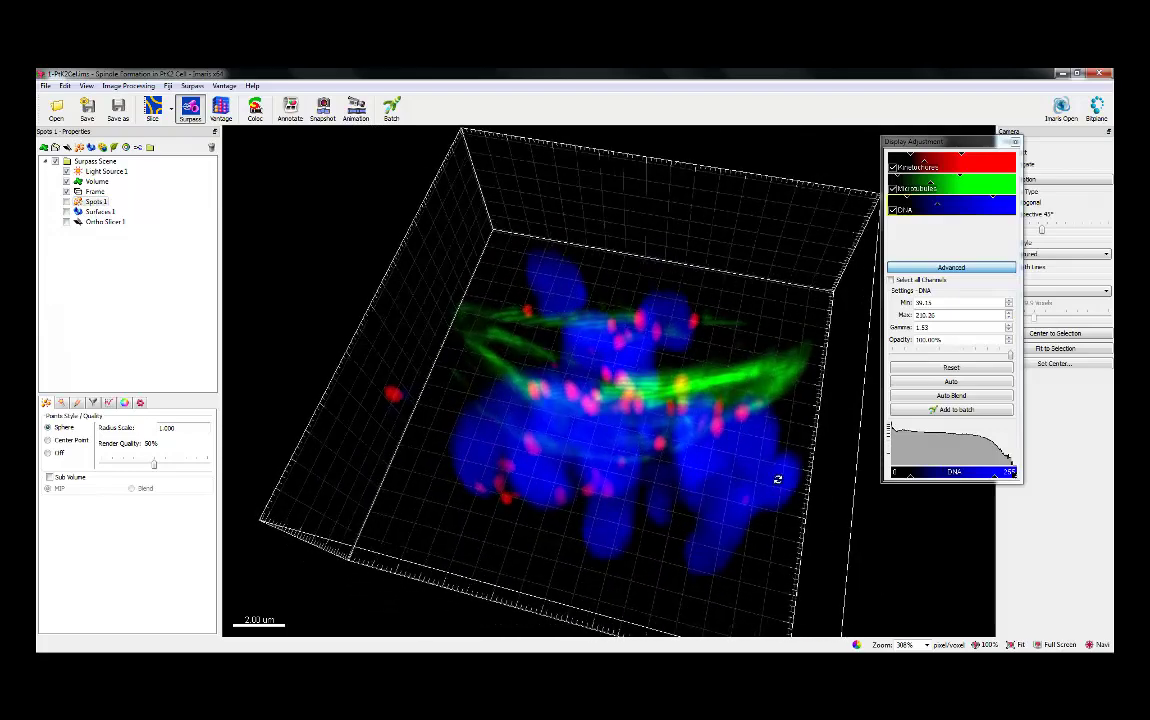
{"action": "left_click", "coordinate": [893, 212]}
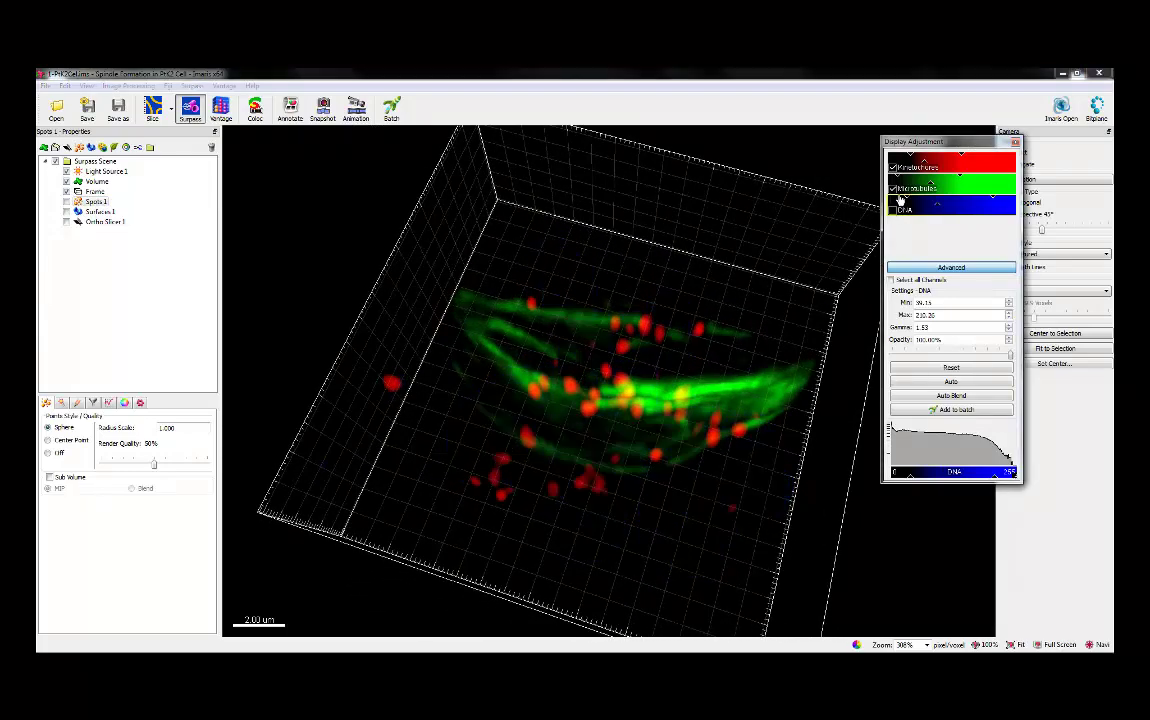
{"action": "left_click", "coordinate": [894, 189]}
- Zoom in and show Spots 1 as red spheres marking the kinetochores
{"action": "left_click_drag", "start_coordinate": [606, 354], "coordinate": [610, 390]}
{"action": "scroll", "coordinate": [610, 390], "scroll_direction": "up", "scroll_amount": 5}
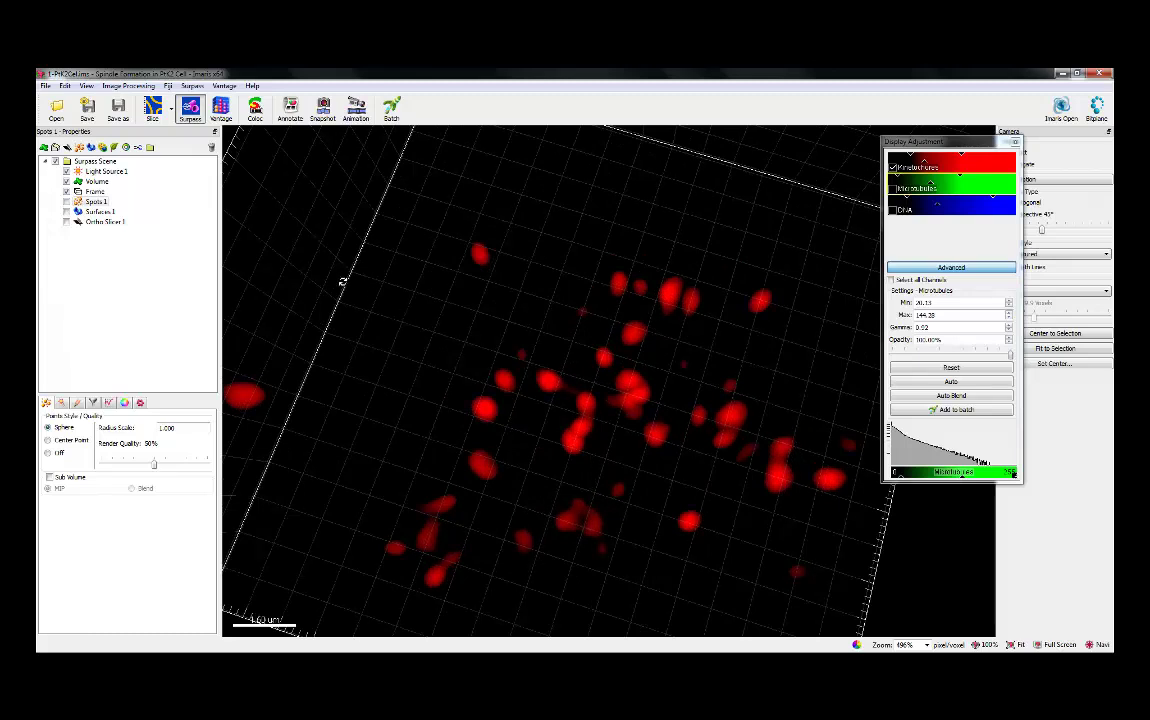
{"action": "left_click", "coordinate": [99, 202]}
{"action": "left_click", "coordinate": [66, 202]}
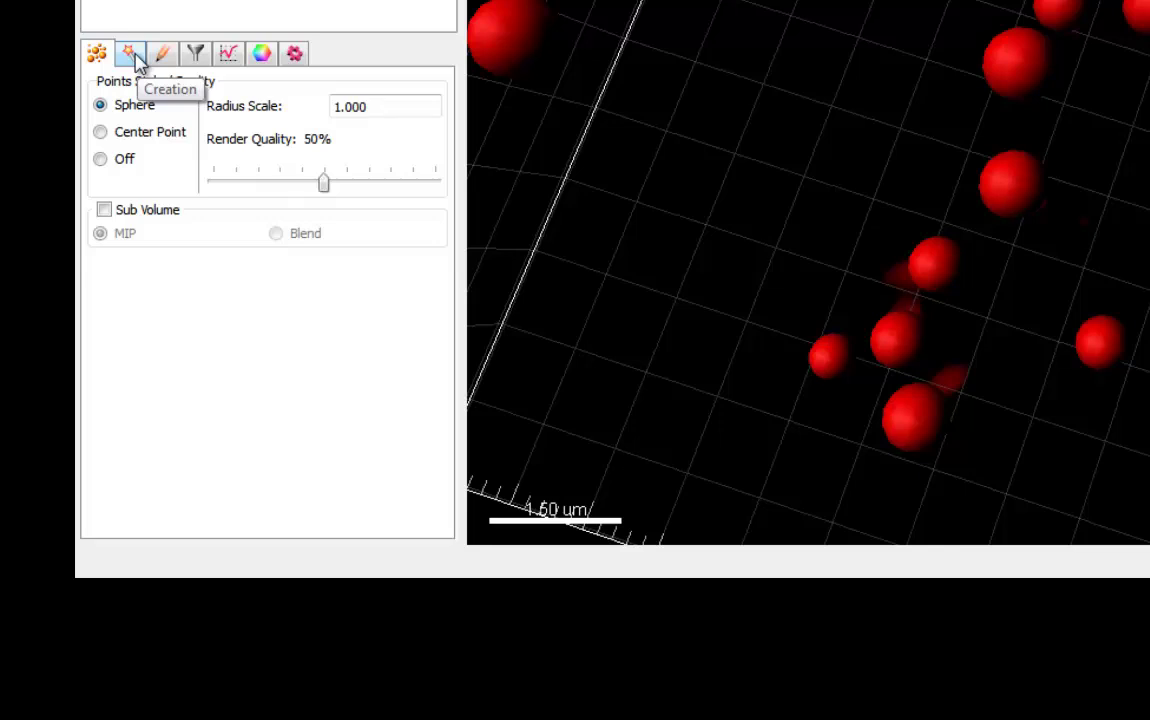
- Show the Spots 1 creation parameters on the Creation (wand) tab
{"action": "left_click", "coordinate": [133, 56]}
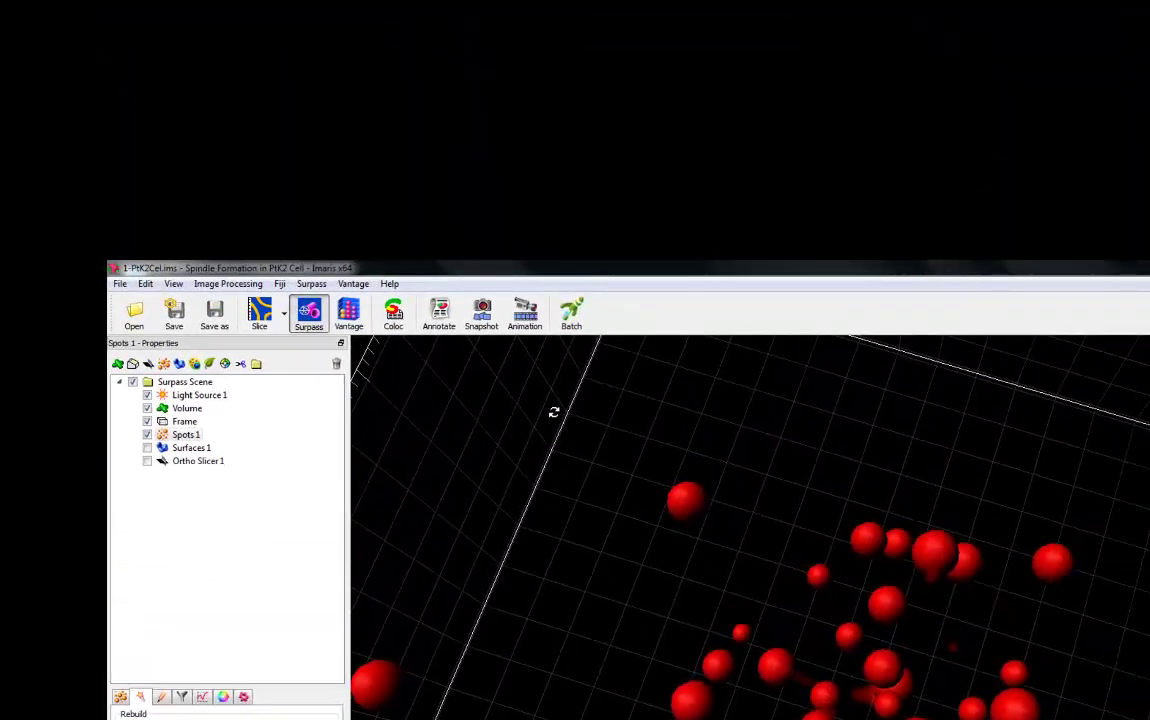
- In the Batch Coordinator, review the Spots batch's Open and Spots command parameters
{"action": "left_click", "coordinate": [573, 318]}
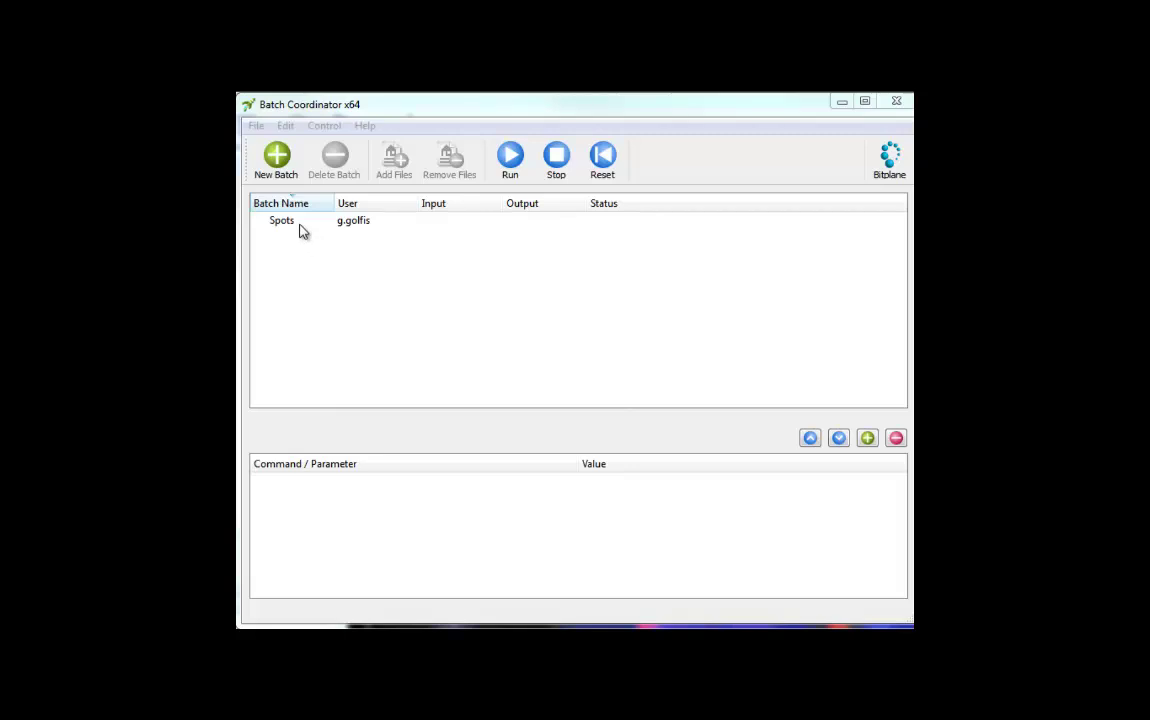
{"action": "left_click", "coordinate": [352, 222]}
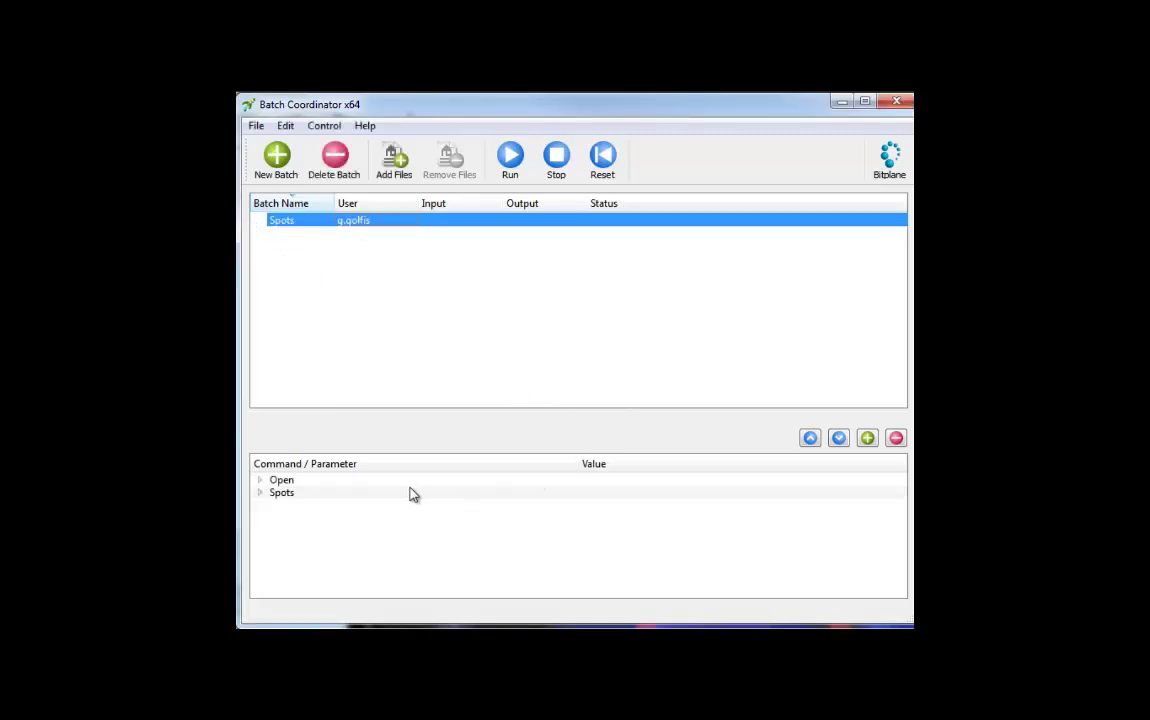
{"action": "left_click", "coordinate": [282, 481]}
{"action": "left_click", "coordinate": [280, 493]}
{"action": "left_click", "coordinate": [261, 493]}
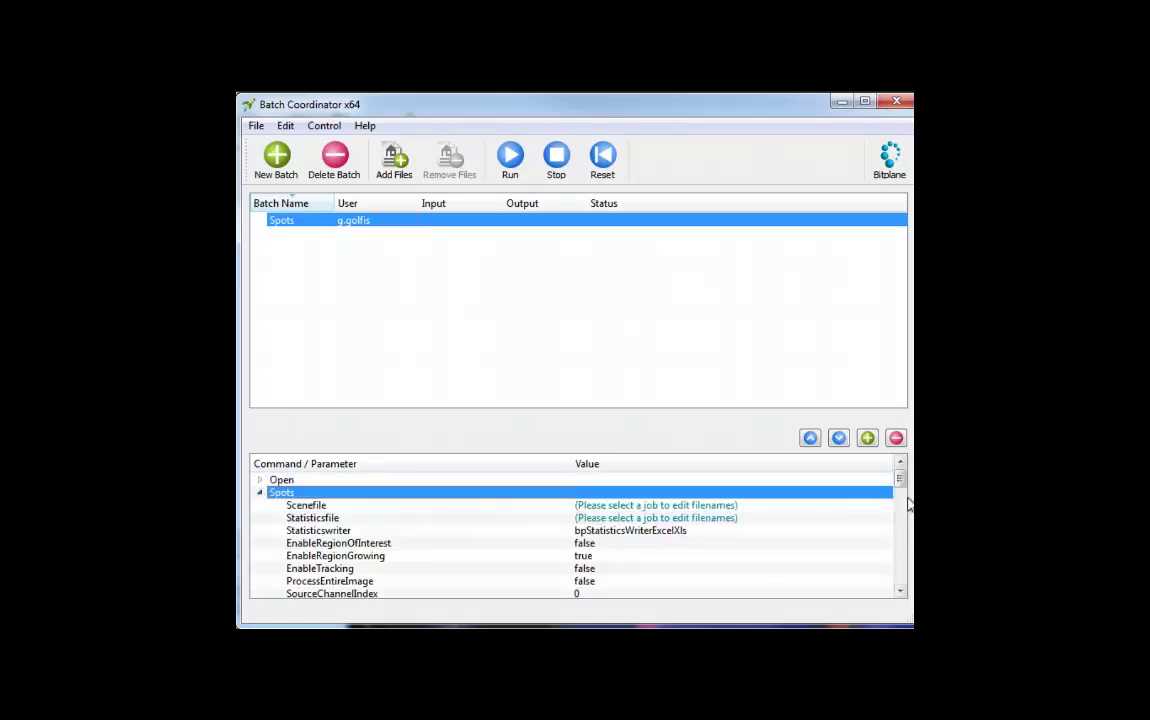
{"action": "mouse_move", "coordinate": [901, 501]}
{"action": "left_mouse_down"}
{"action": "mouse_move", "coordinate": [900, 590]}
{"action": "mouse_move", "coordinate": [895, 478]}
{"action": "left_mouse_up"}
{"action": "left_click", "coordinate": [259, 494]}
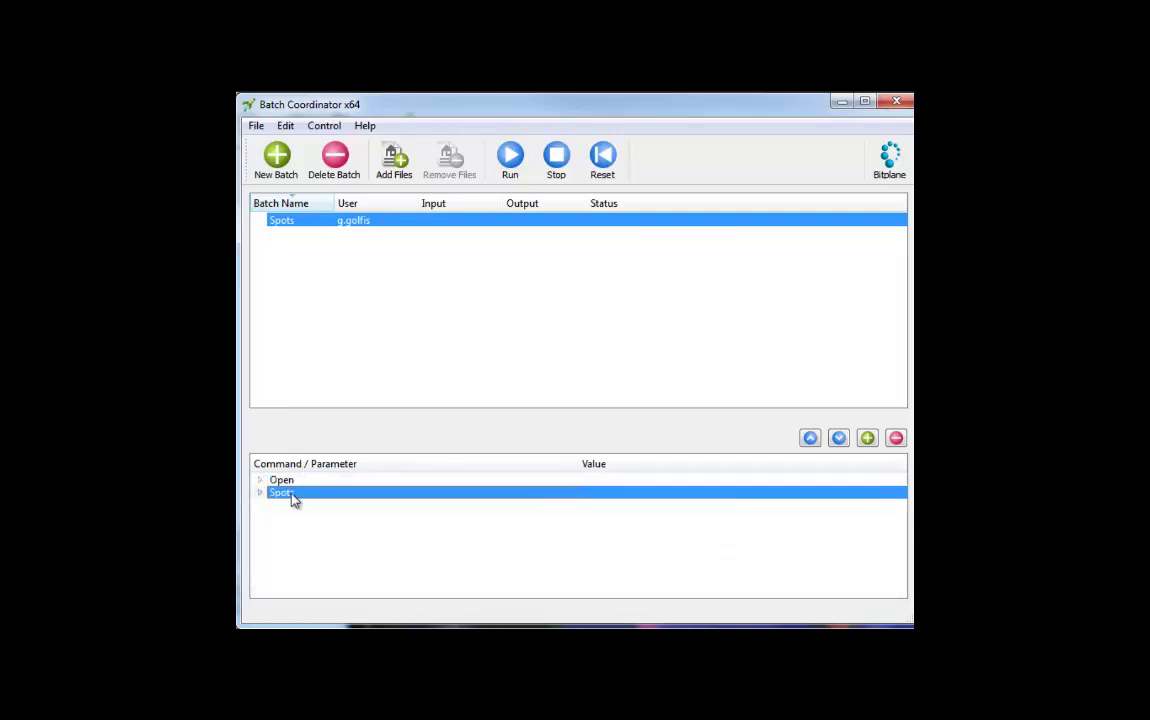
- Add all three PtK2Cell .ims files to the Spots batch
{"action": "left_click", "coordinate": [394, 160]}
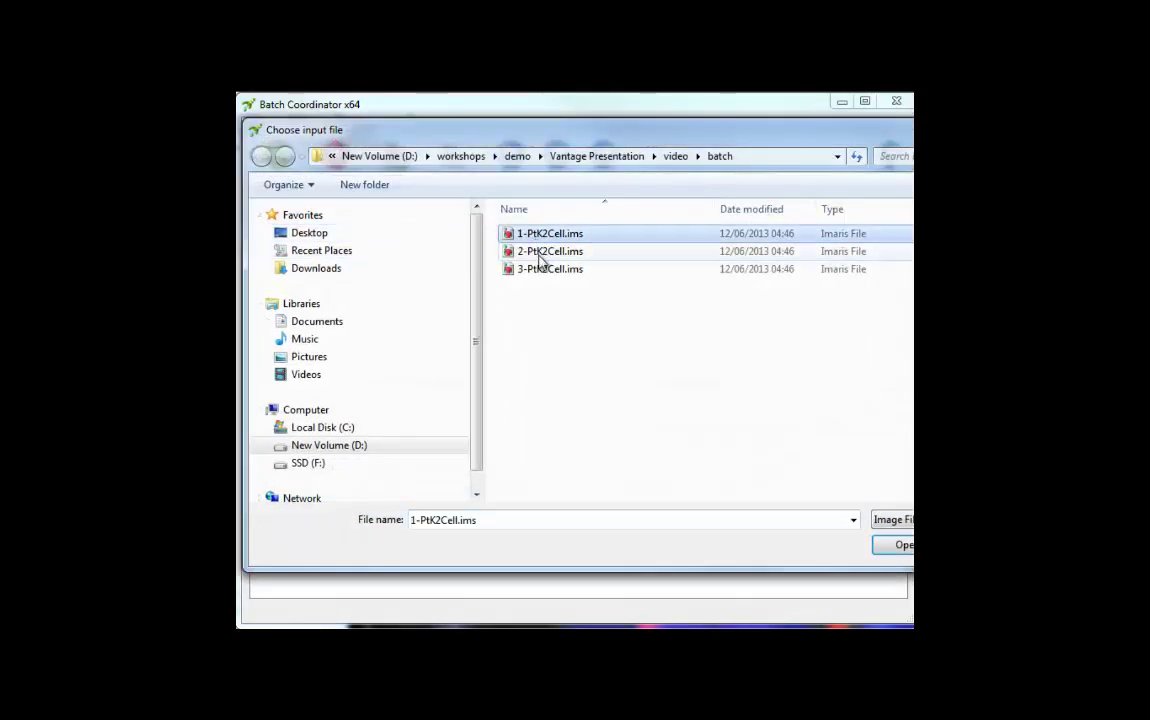
{"action": "left_click", "coordinate": [547, 271], "text": "shift"}
{"action": "left_click", "coordinate": [900, 546]}
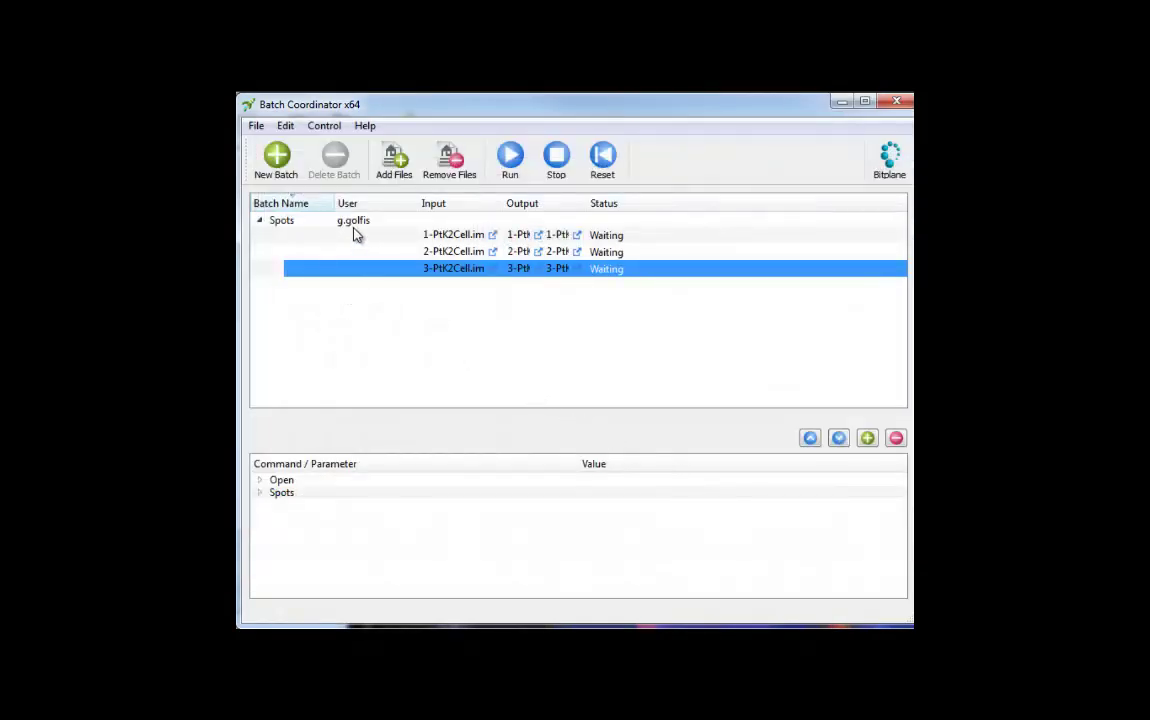
{"action": "left_click", "coordinate": [354, 222]}
- Run the Spots batch, then open the finished 1-PtK2Cell.ims result
{"action": "left_click", "coordinate": [511, 165]}
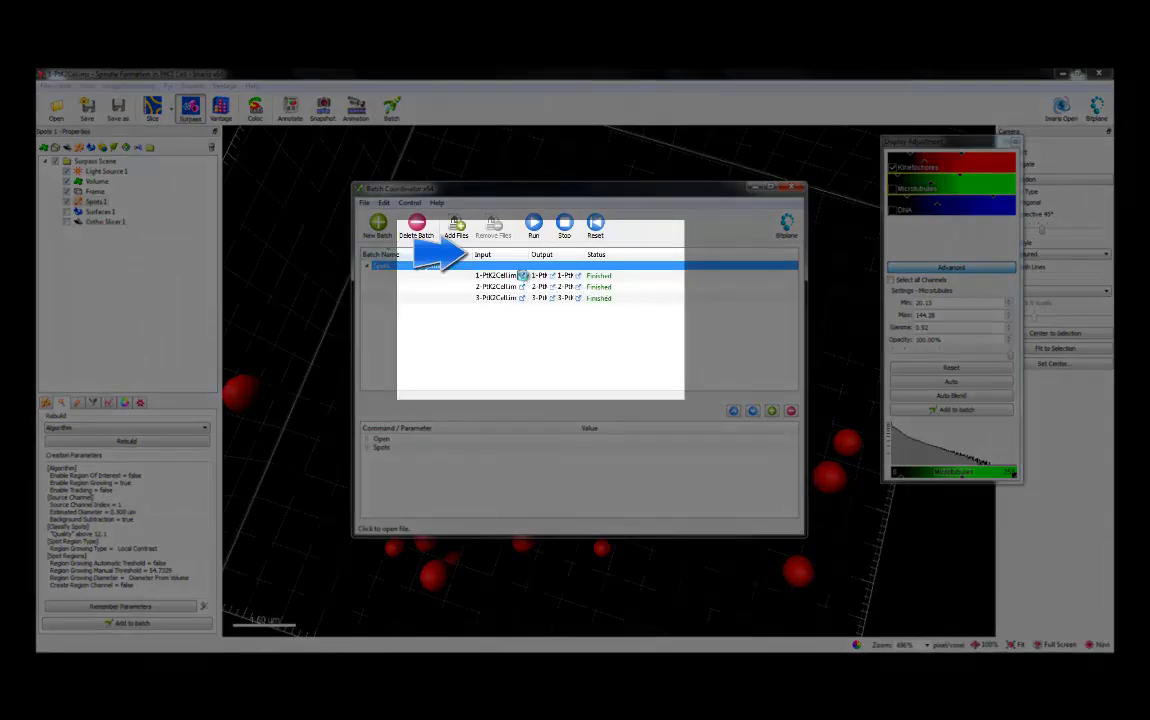
{"action": "left_click", "coordinate": [522, 275]}
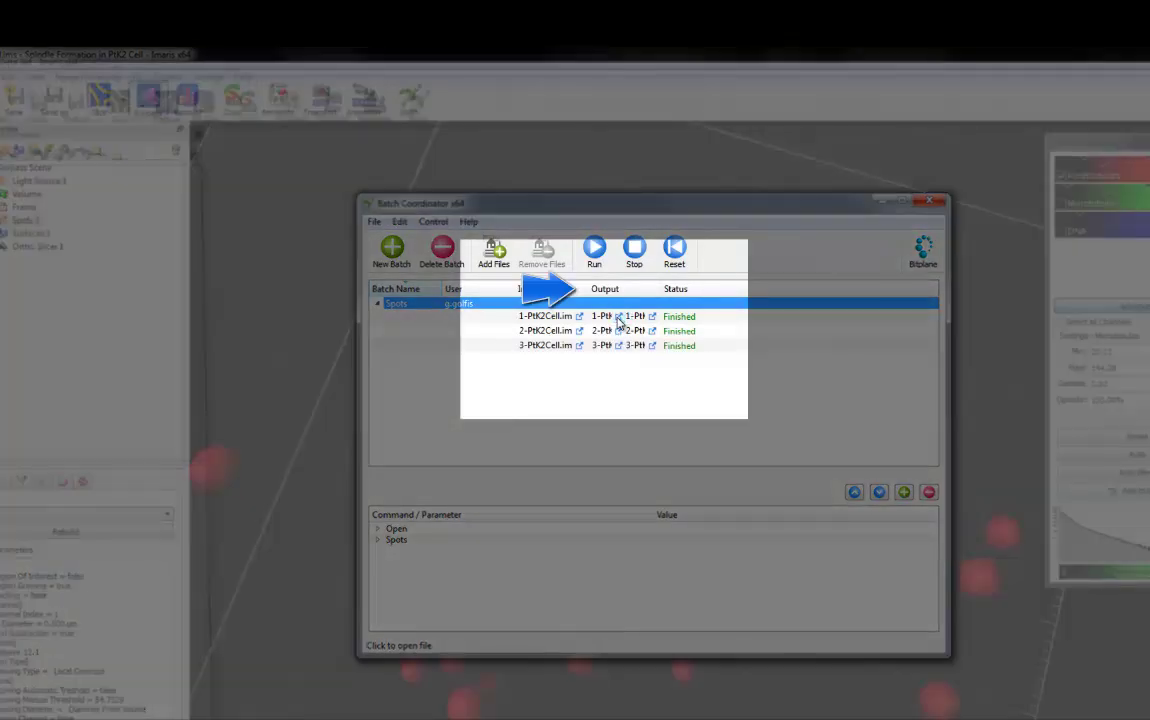
- Load 1-PtK2Cell.ims with its dataset and check Spots 1 statistics showing 42 spots
{"action": "left_click", "coordinate": [619, 320]}
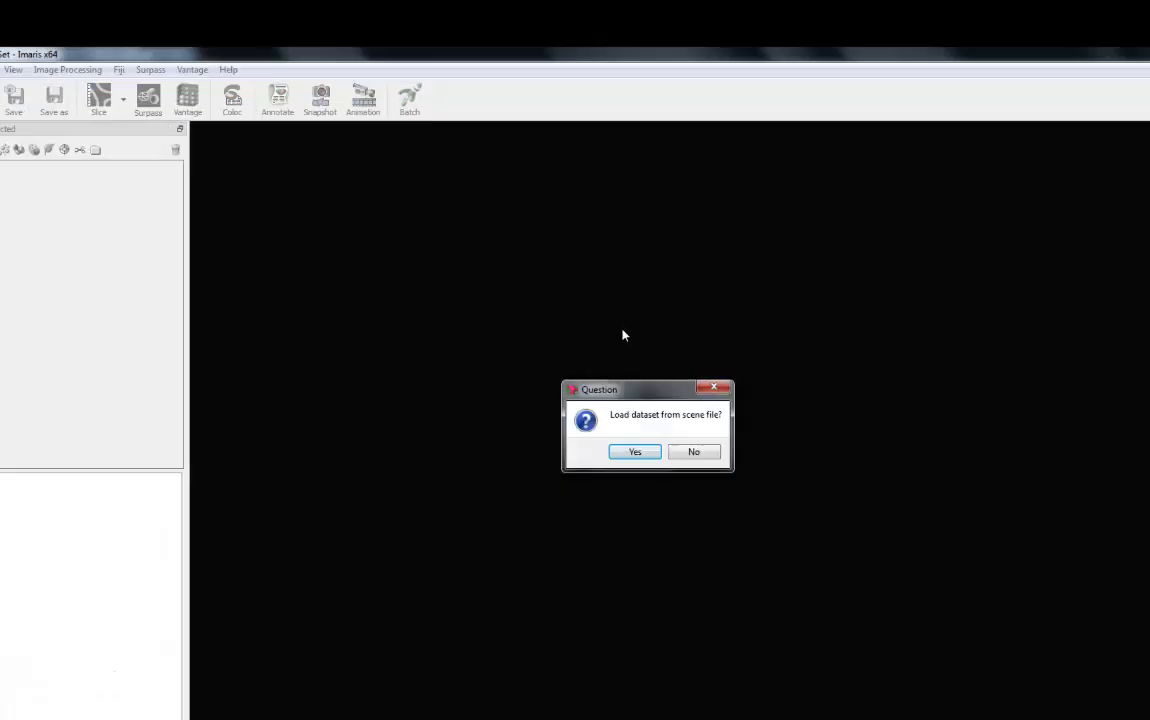
{"action": "left_click", "coordinate": [643, 454]}
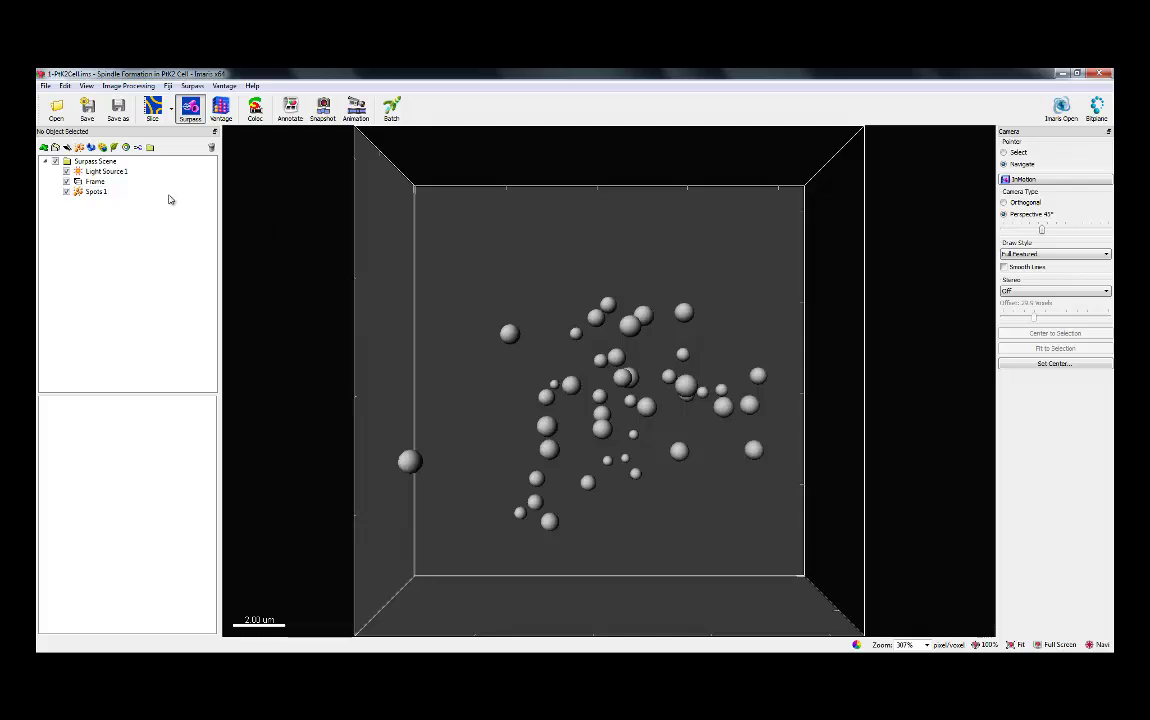
{"action": "left_click", "coordinate": [98, 192]}
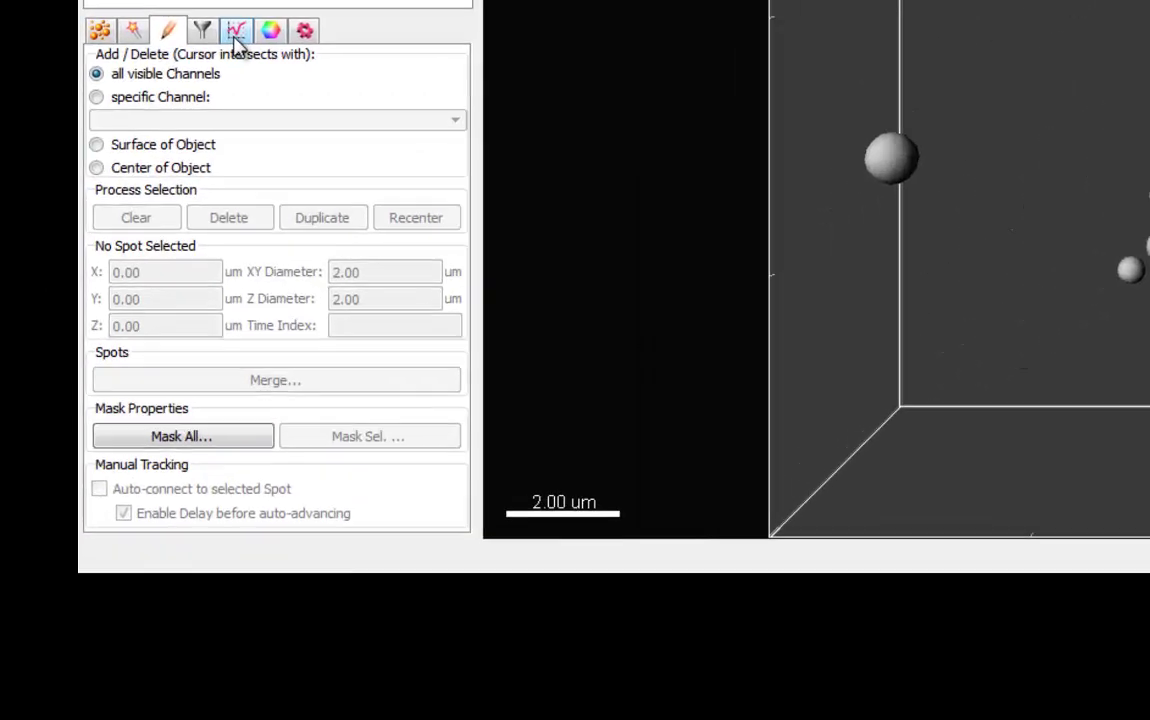
{"action": "left_click", "coordinate": [108, 400]}
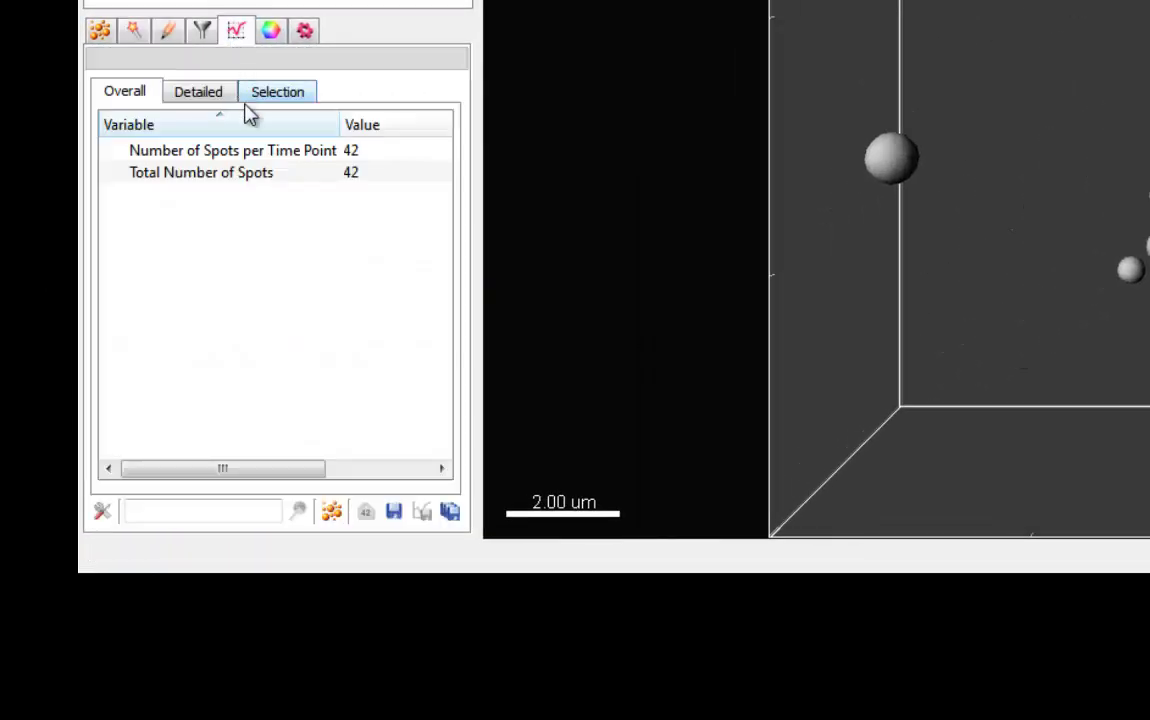
{"action": "left_click", "coordinate": [262, 150]}
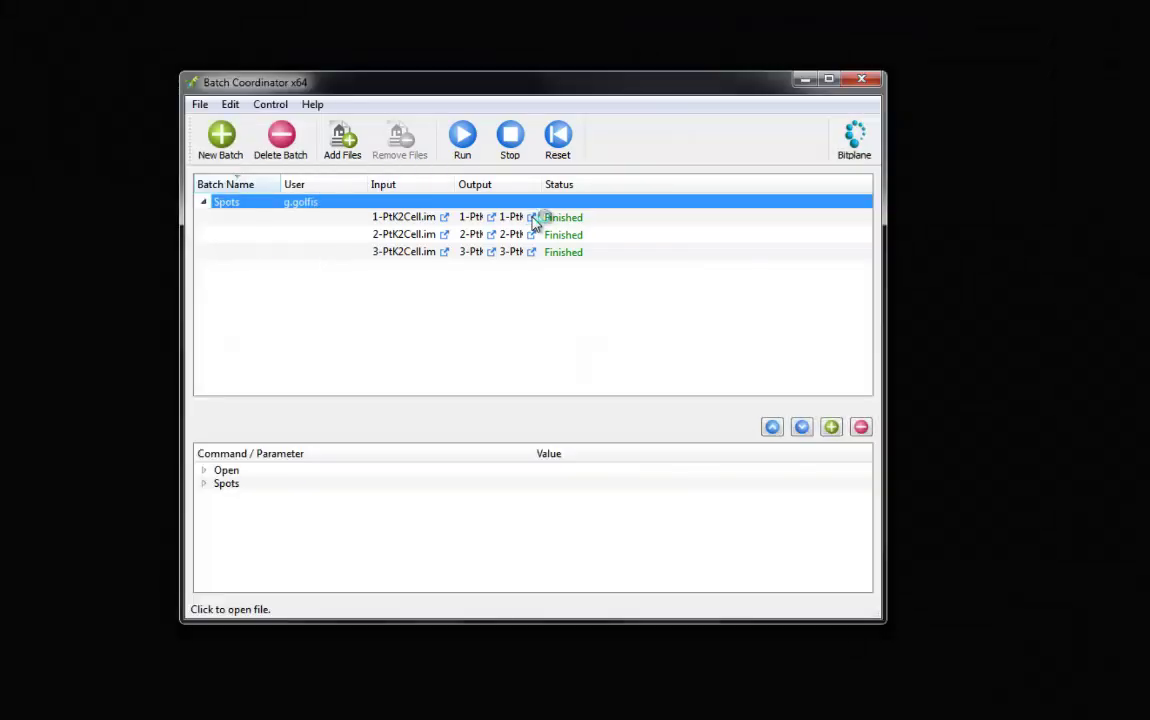
- Open the first cell's statistics .xls in Excel and check the Overall sheet total of 42
{"action": "left_click", "coordinate": [532, 218]}
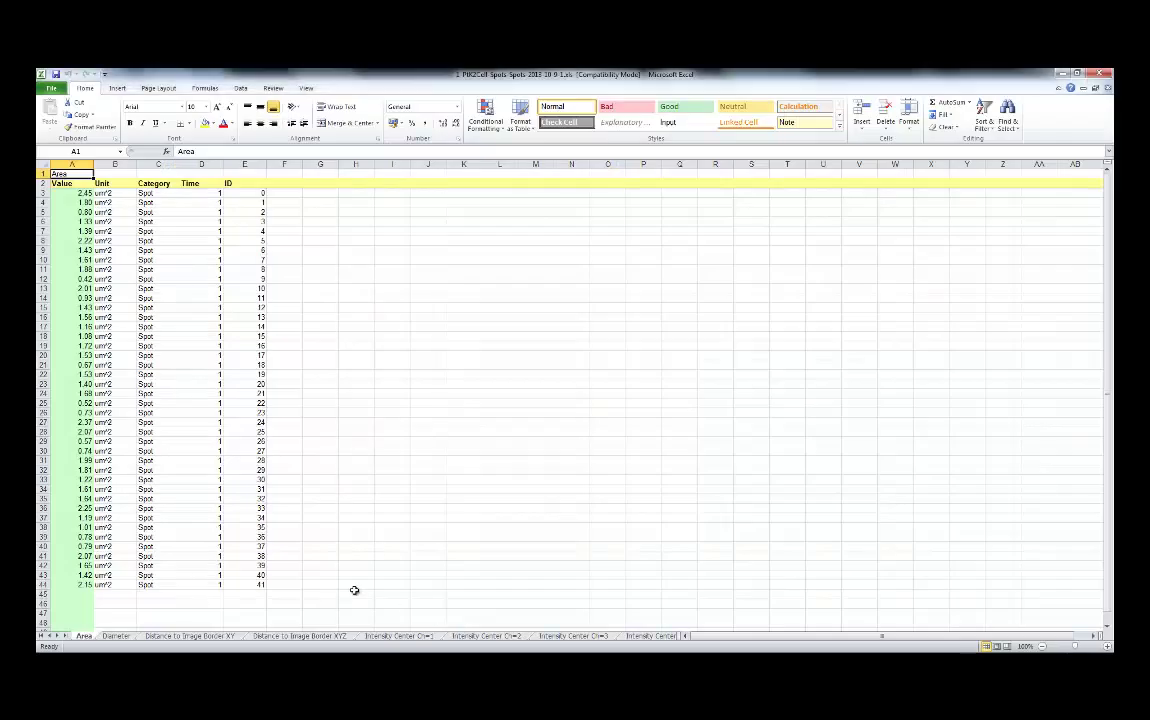
{"action": "left_click", "coordinate": [115, 636]}
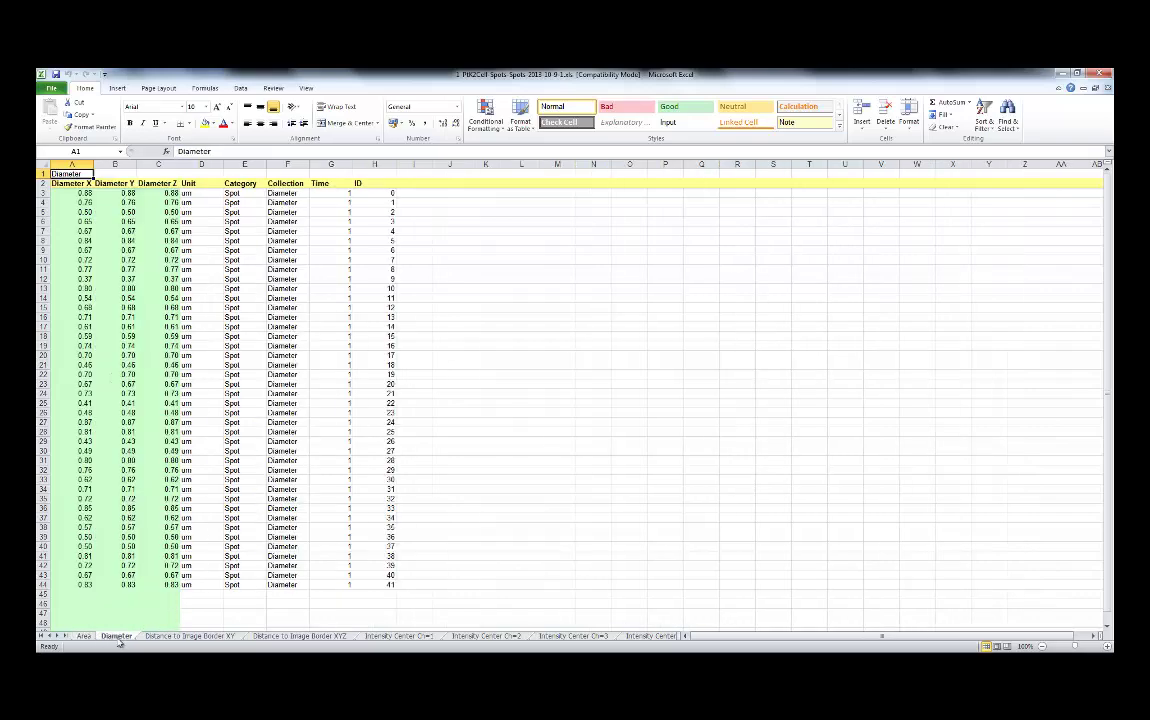
{"action": "left_click", "coordinate": [175, 637]}
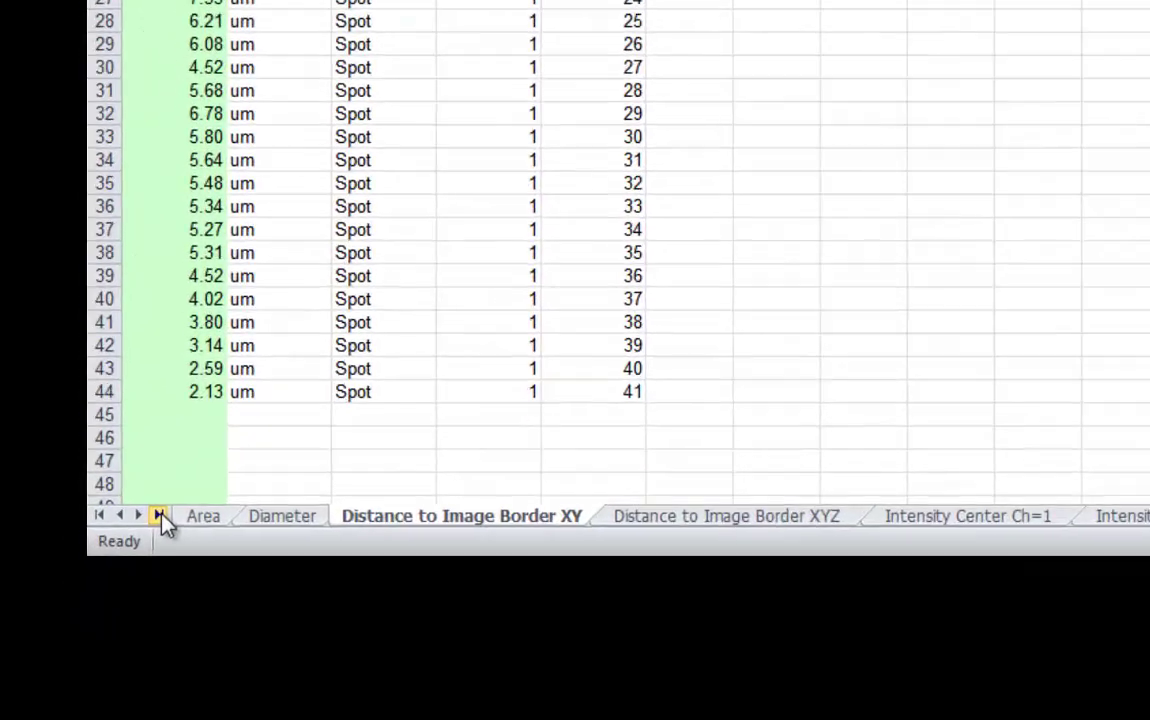
{"action": "left_click", "coordinate": [65, 636]}
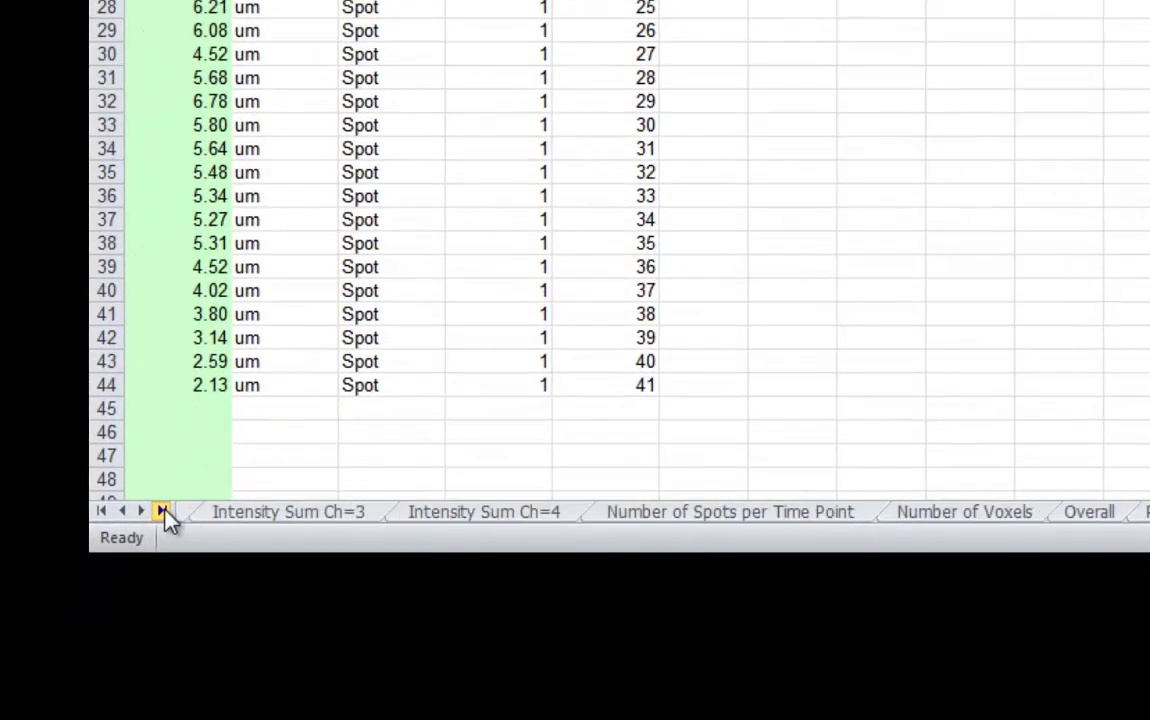
{"action": "left_click", "coordinate": [1095, 515]}
{"action": "left_click", "coordinate": [298, 76]}
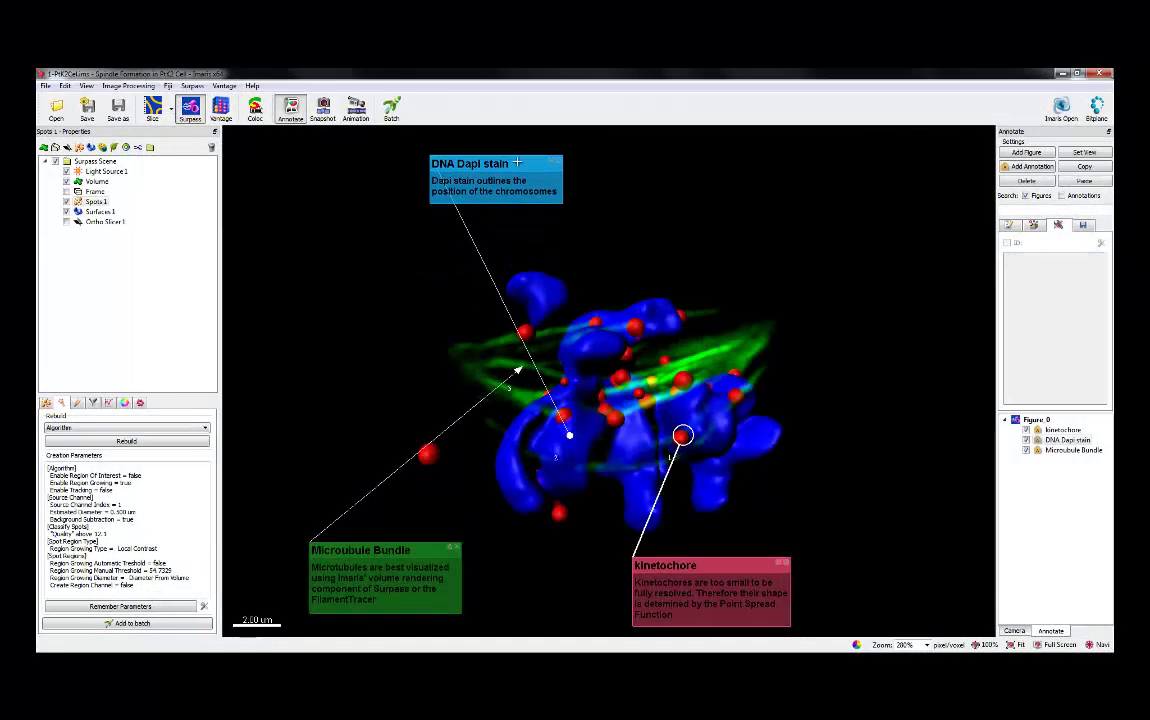
- Move the Microtubule Bundle callout up and the kinetochore callout left, then rotate the spindle
{"action": "left_click_drag", "start_coordinate": [443, 549], "coordinate": [440, 504]}
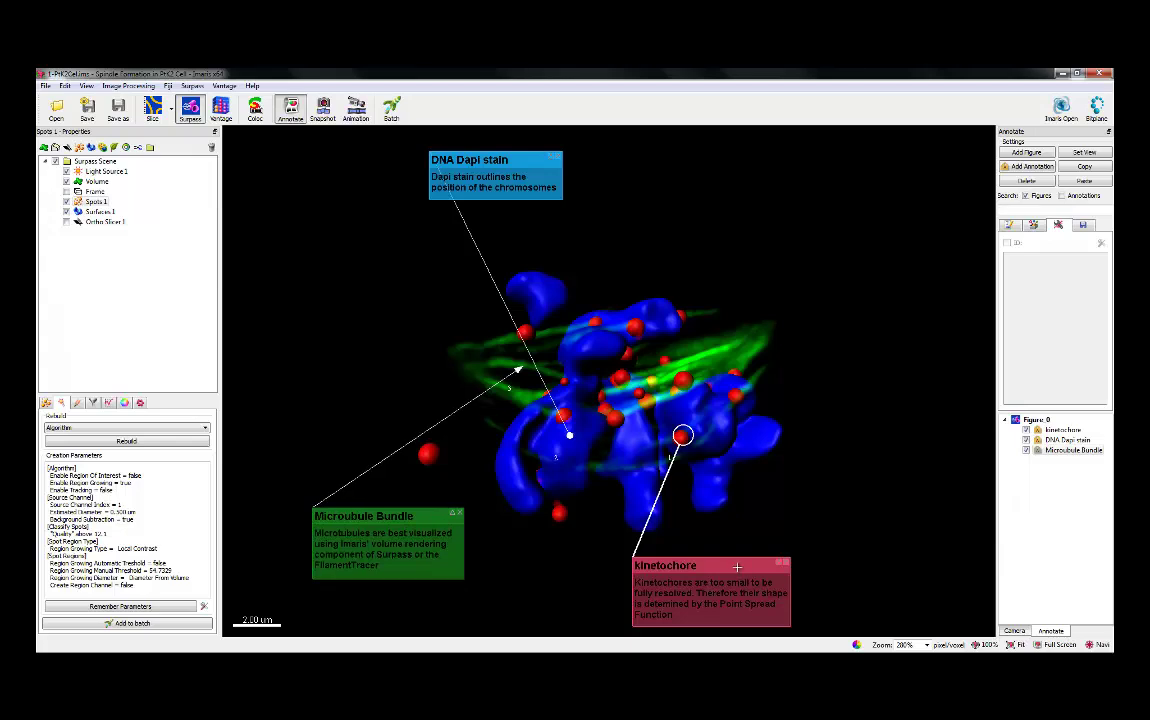
{"action": "left_click_drag", "start_coordinate": [688, 564], "coordinate": [589, 561]}
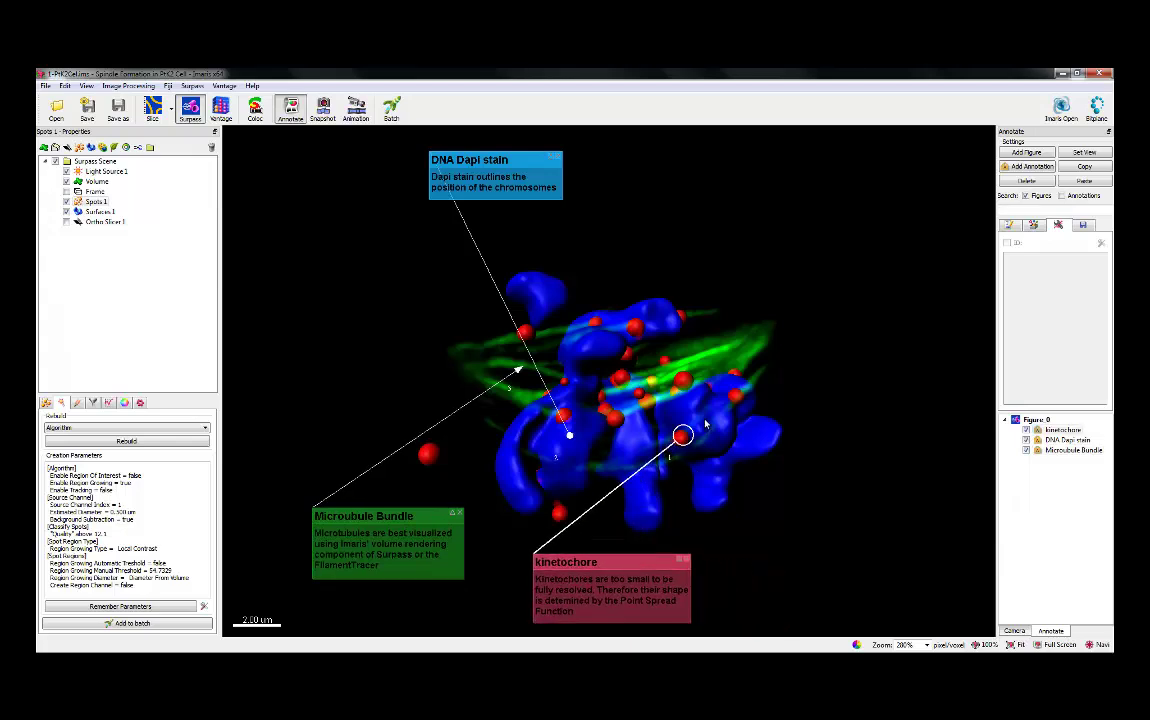
{"action": "left_click_drag", "start_coordinate": [659, 430], "coordinate": [607, 440]}
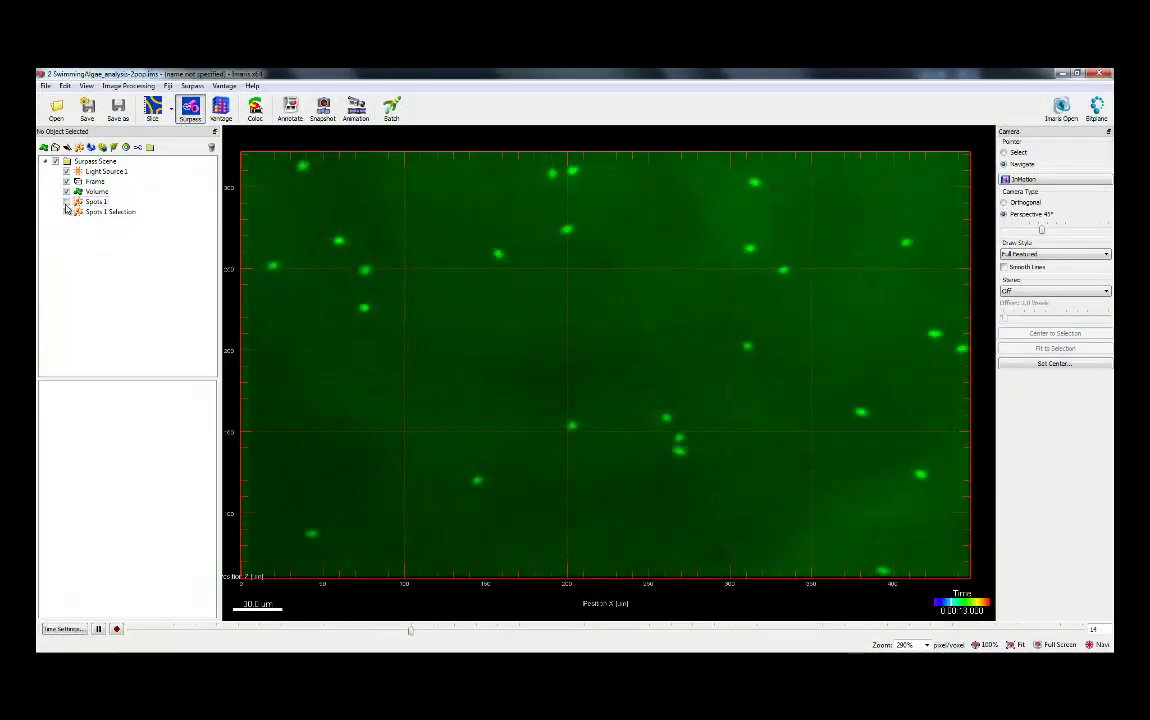
- Show Spots 1 and Spots 1 Selection over the algae, pausing playback at 0:00:22
{"action": "left_click", "coordinate": [66, 202]}
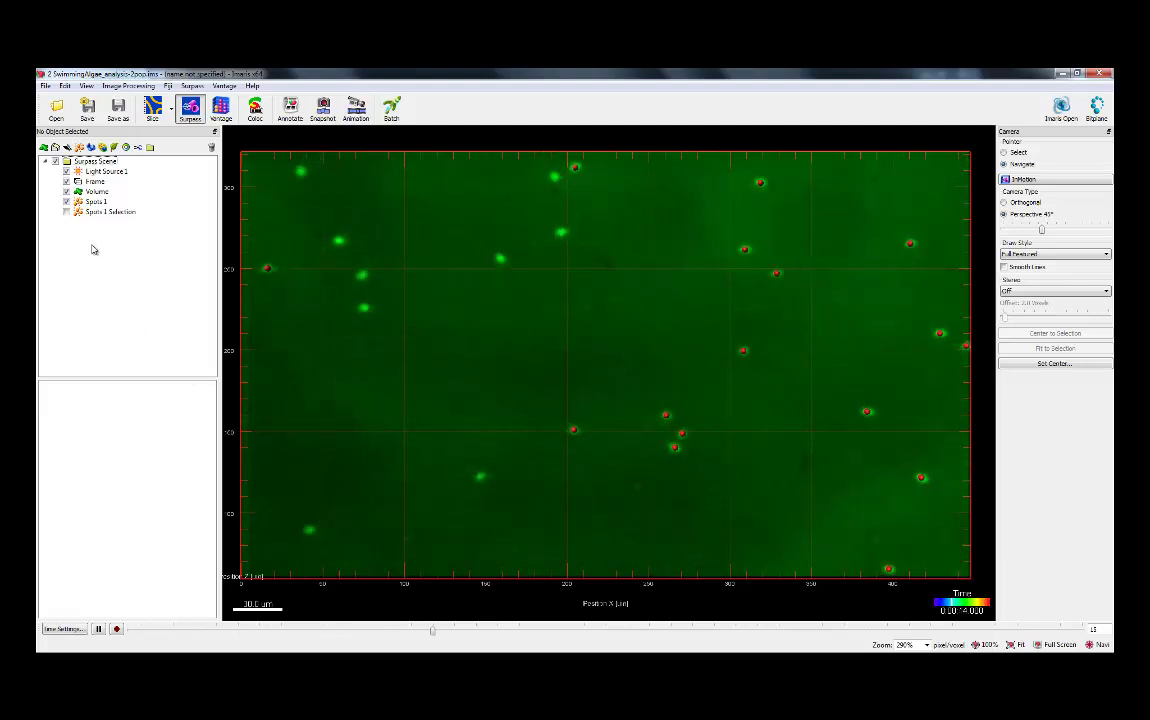
{"action": "left_click", "coordinate": [66, 212]}
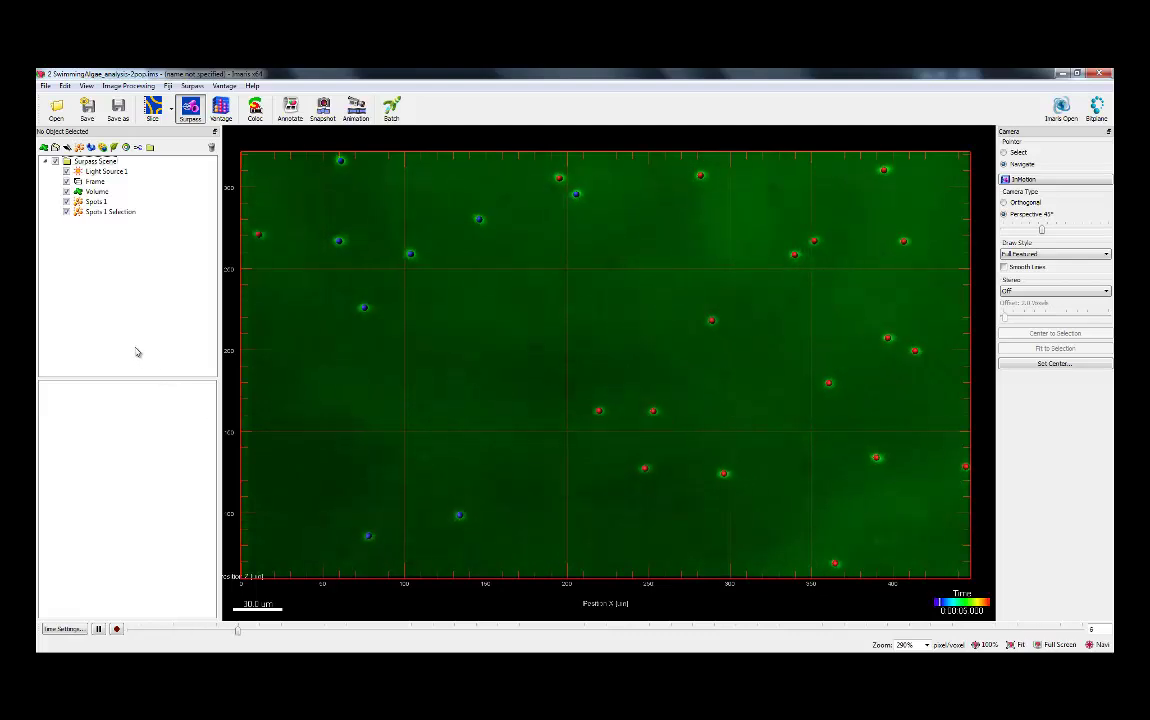
{"action": "left_click", "coordinate": [98, 628]}
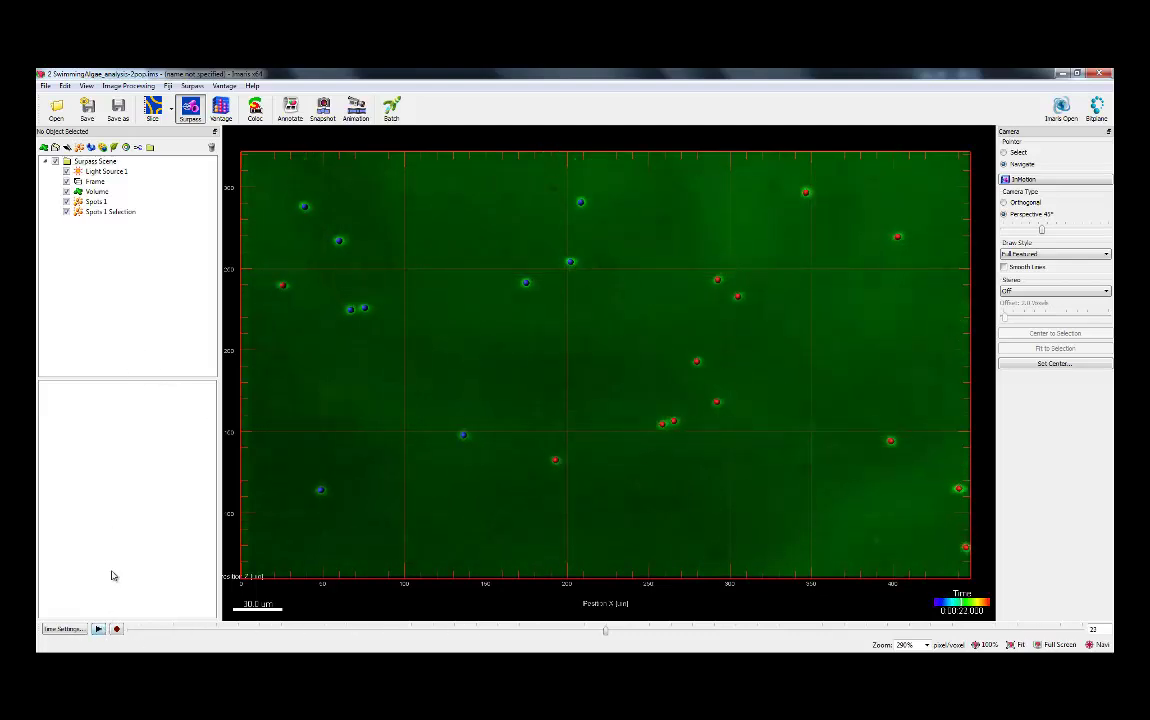
- Switch the algae spots to the Vantage plot and resume time-series playback
{"action": "left_click", "coordinate": [223, 112]}
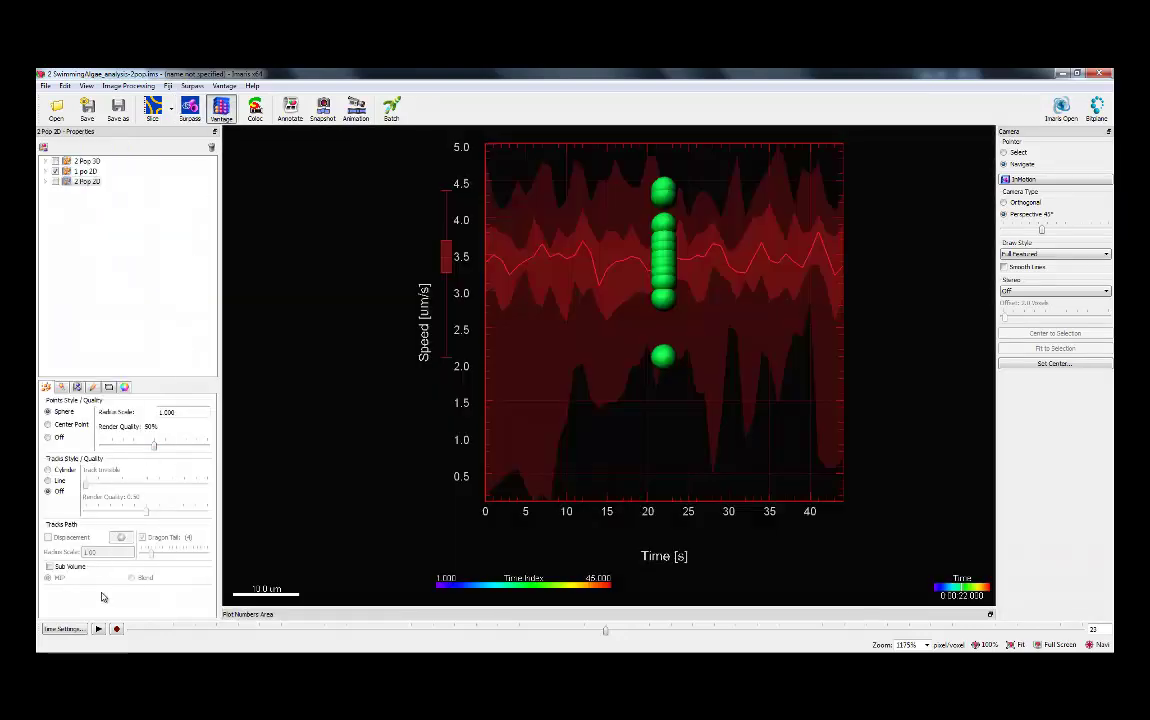
{"action": "left_click", "coordinate": [100, 629]}
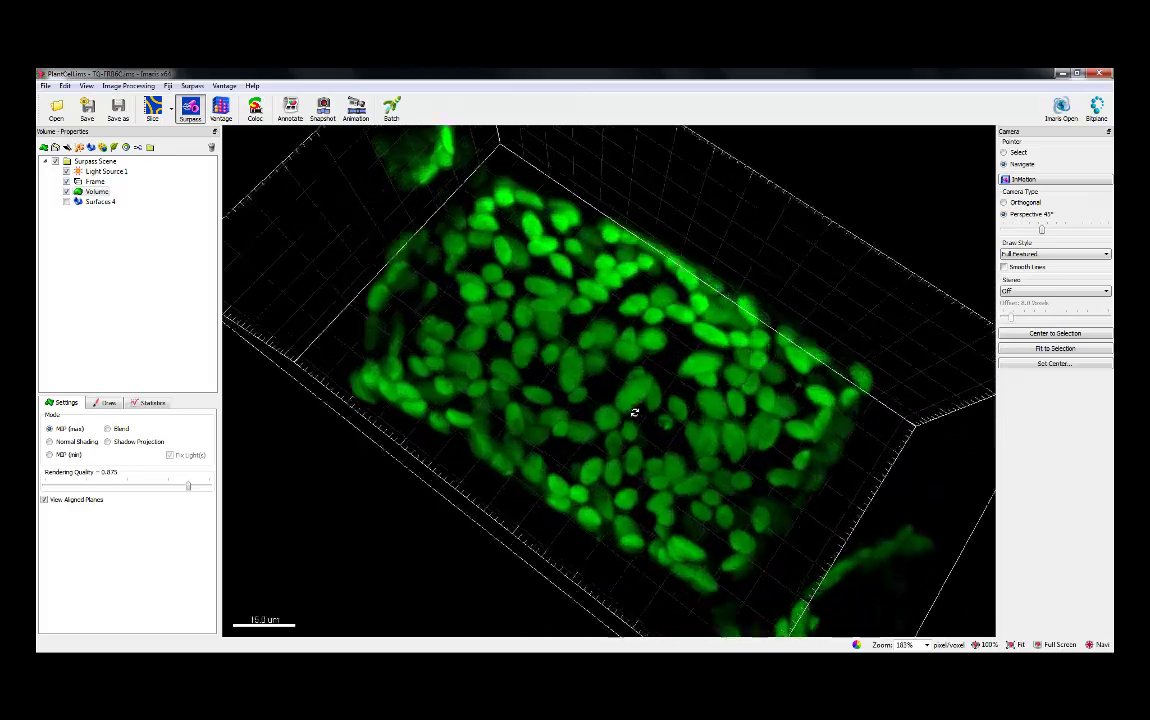
- Show the Surfaces 4 chloroplast surfaces and orbit the 3D plant-cell view around them
{"action": "left_click", "coordinate": [100, 201]}
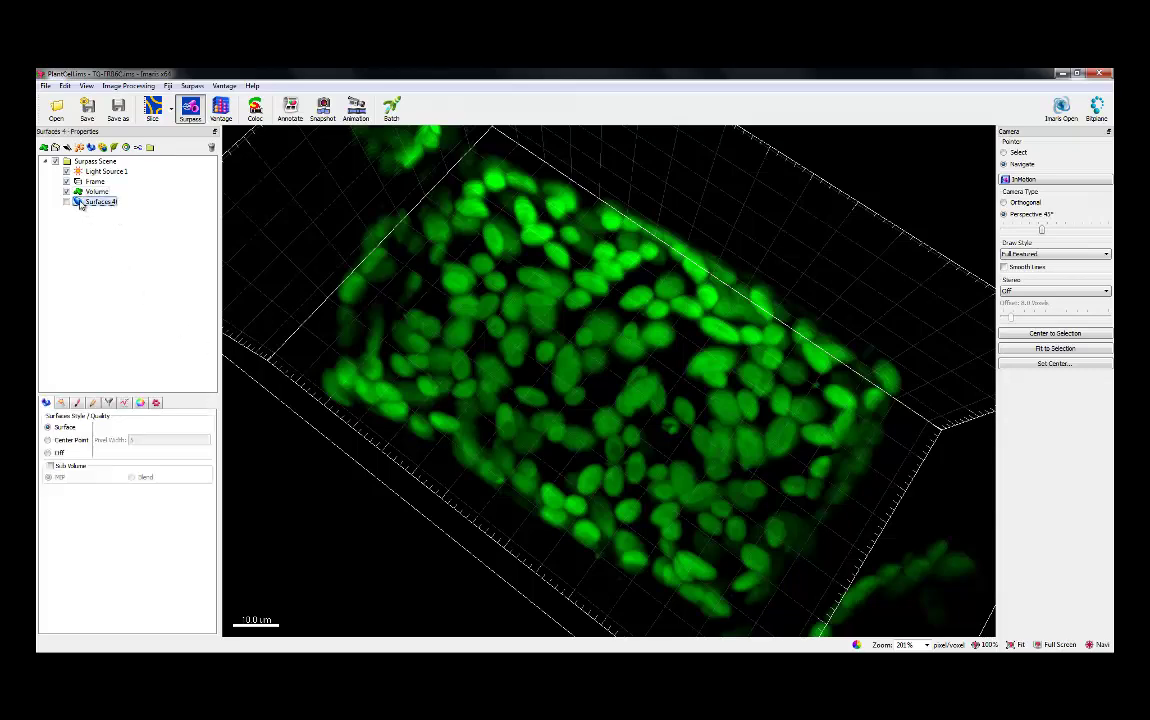
{"action": "left_click", "coordinate": [66, 201]}
{"action": "left_click_drag", "start_coordinate": [500, 285], "coordinate": [662, 358]}
{"action": "scroll", "coordinate": [662, 358], "scroll_direction": "down", "scroll_amount": 2}
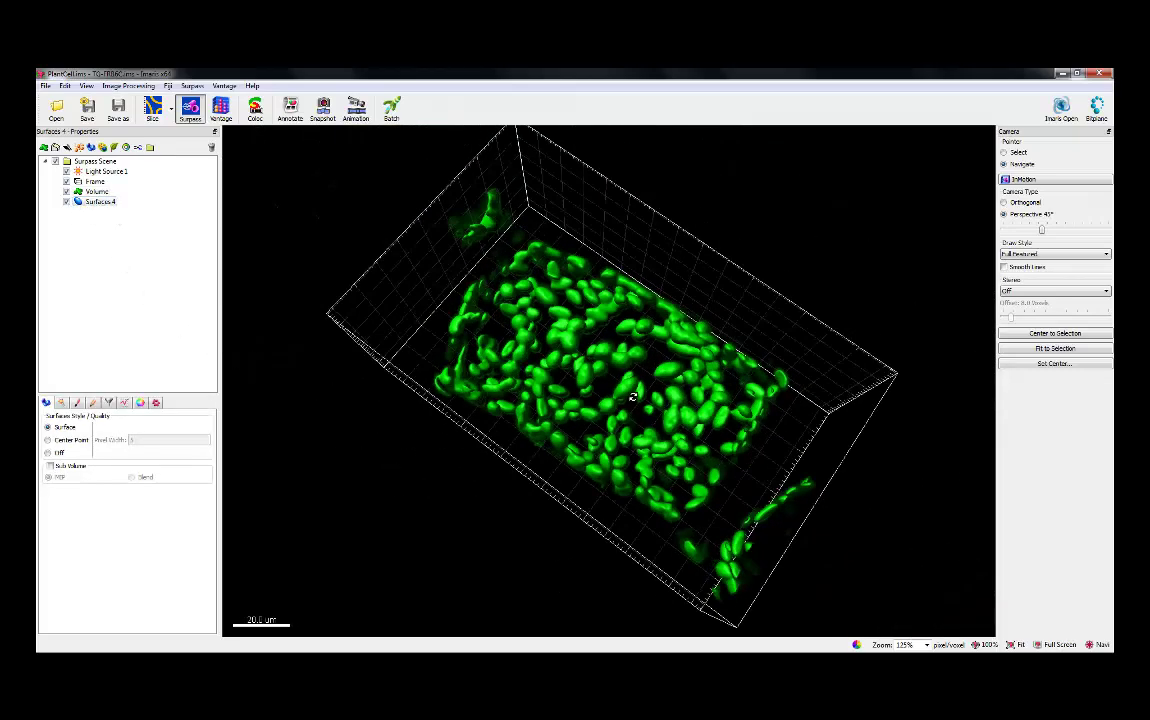
{"action": "left_click_drag", "start_coordinate": [544, 376], "coordinate": [480, 340]}
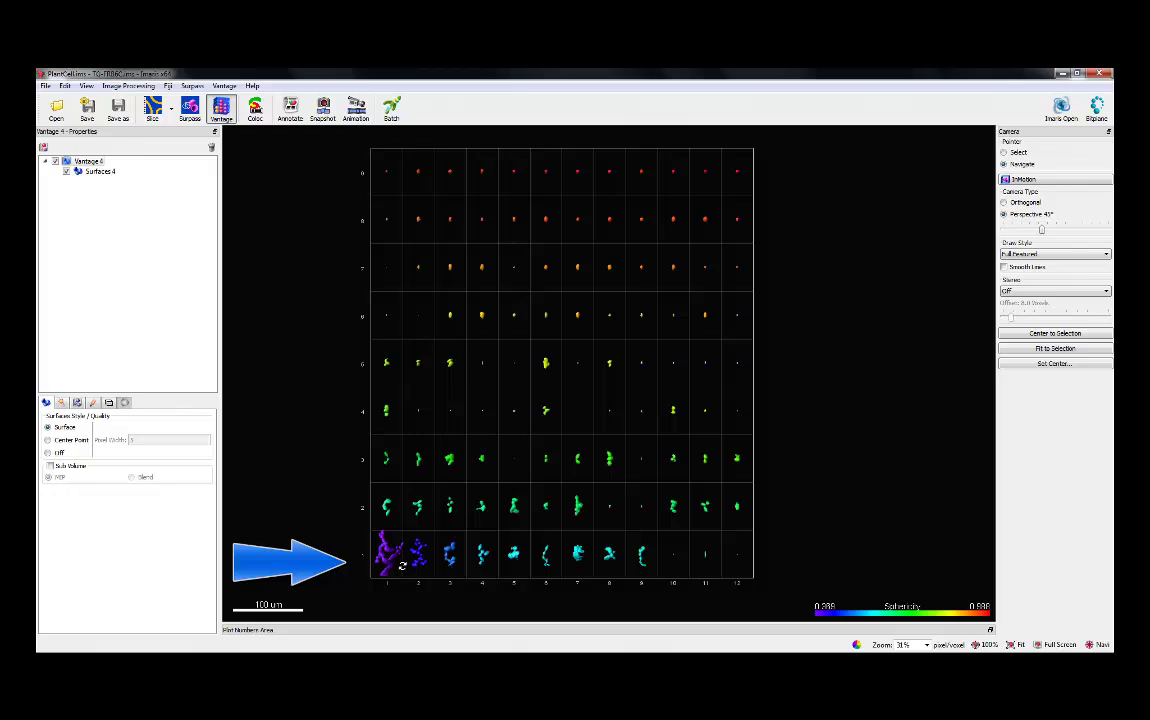
- Pick two gallery surfaces, then sort by sphericity and select the rows from 0.500 to 0.592
{"action": "key", "text": "Escape"}
{"action": "left_click", "coordinate": [396, 560]}
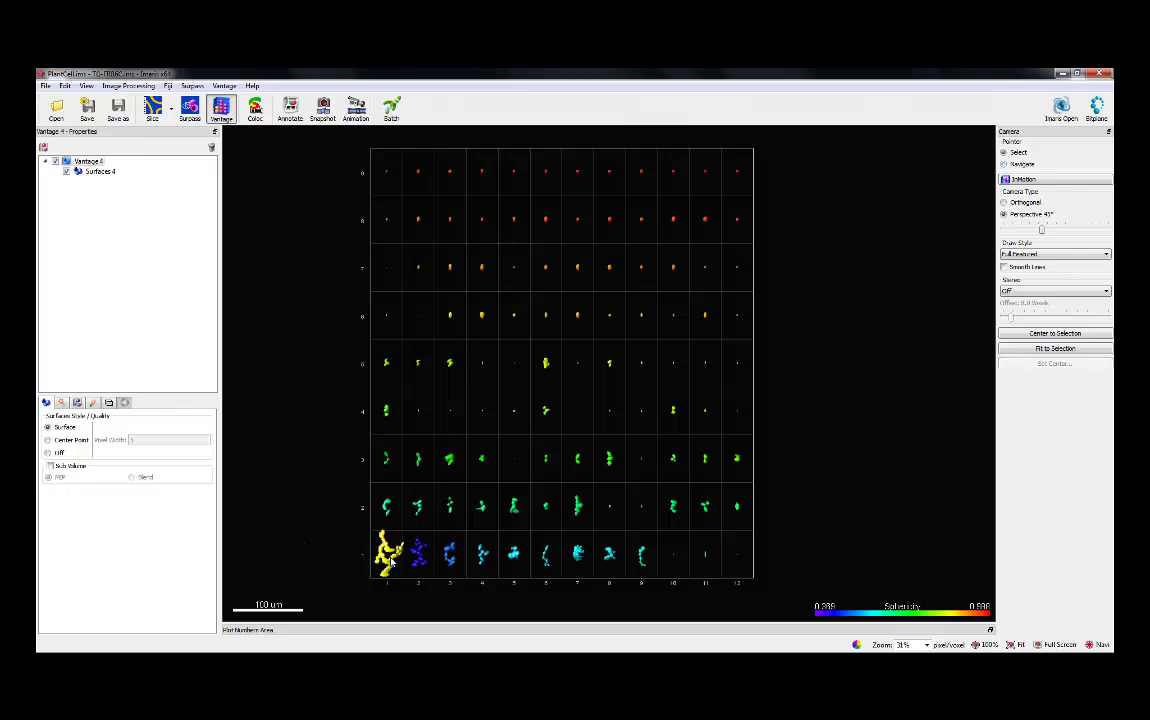
{"action": "left_click", "coordinate": [452, 560], "text": "ctrl"}
{"action": "left_click_drag", "start_coordinate": [466, 622], "coordinate": [495, 411]}
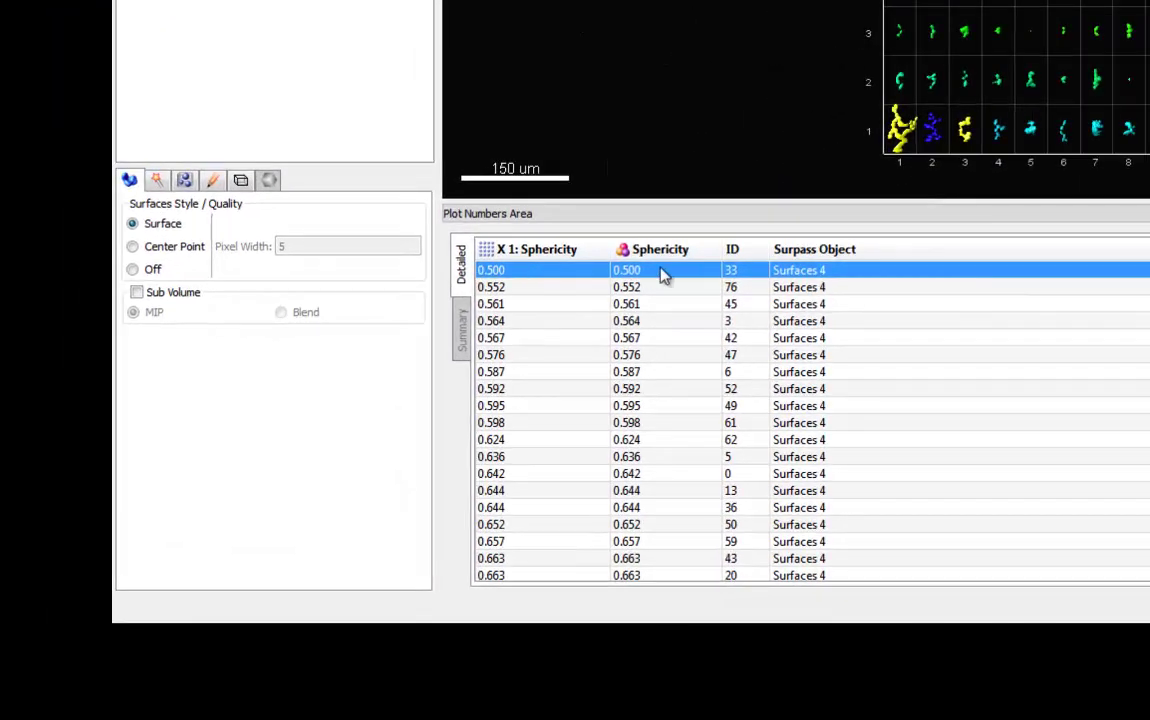
{"action": "left_click", "coordinate": [562, 250]}
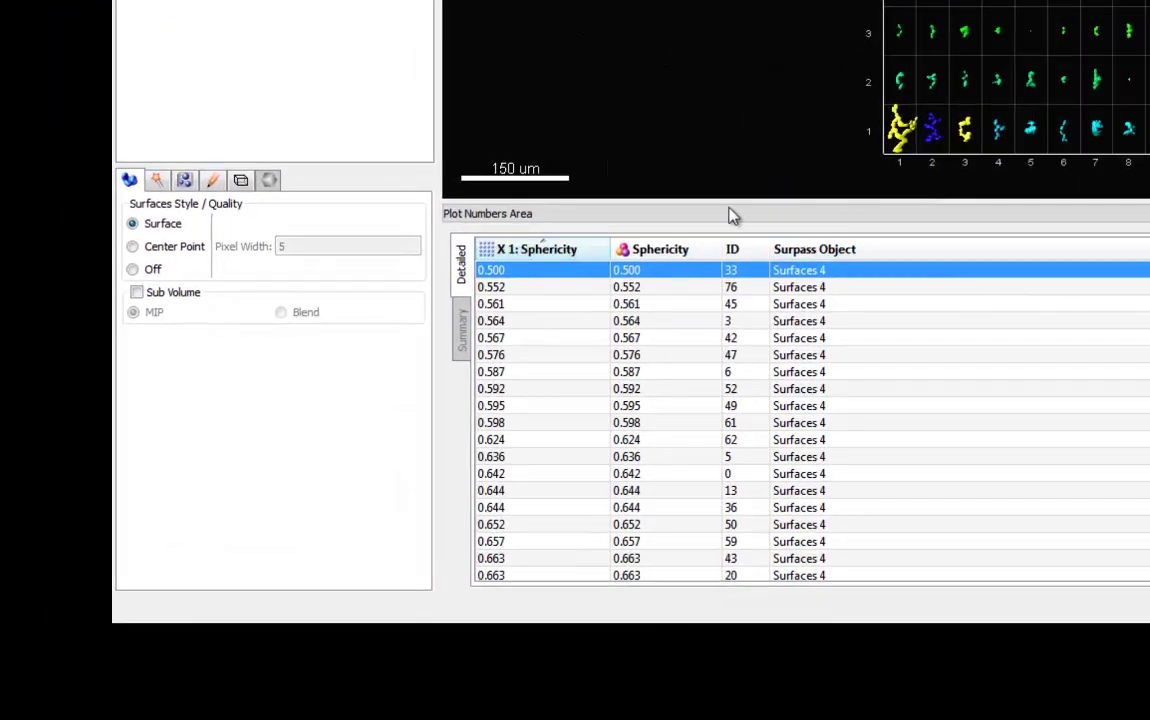
{"action": "left_click", "coordinate": [515, 390], "text": "shift"}
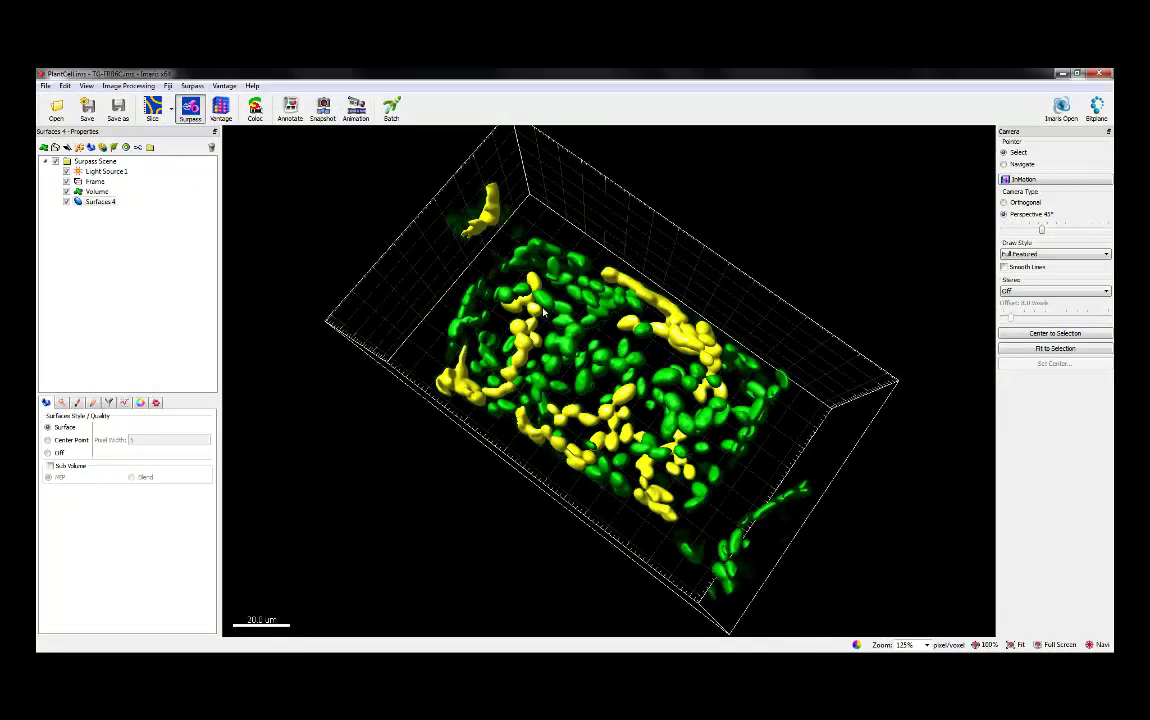
- Zoom in and rotate the 3D view slightly to examine the yellow chain-like chloroplasts
{"action": "key", "text": "Escape"}
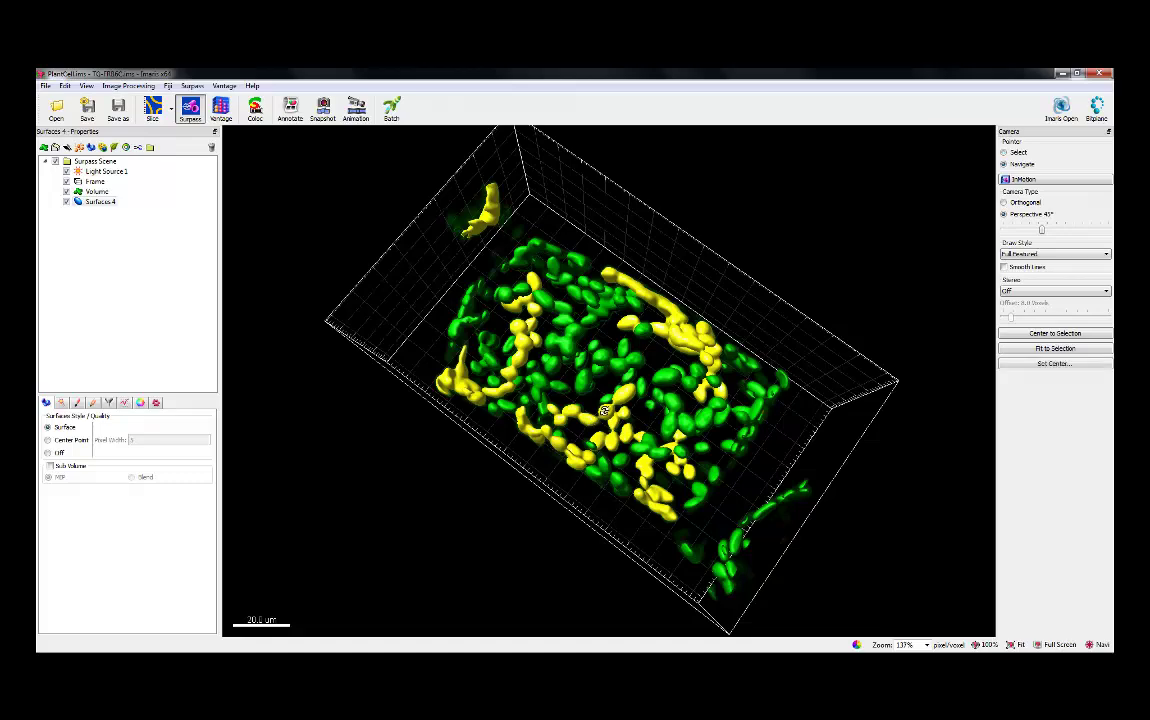
{"action": "scroll", "coordinate": [600, 415], "scroll_direction": "up", "scroll_amount": 5}
{"action": "scroll", "coordinate": [602, 413], "scroll_direction": "up", "scroll_amount": 6}
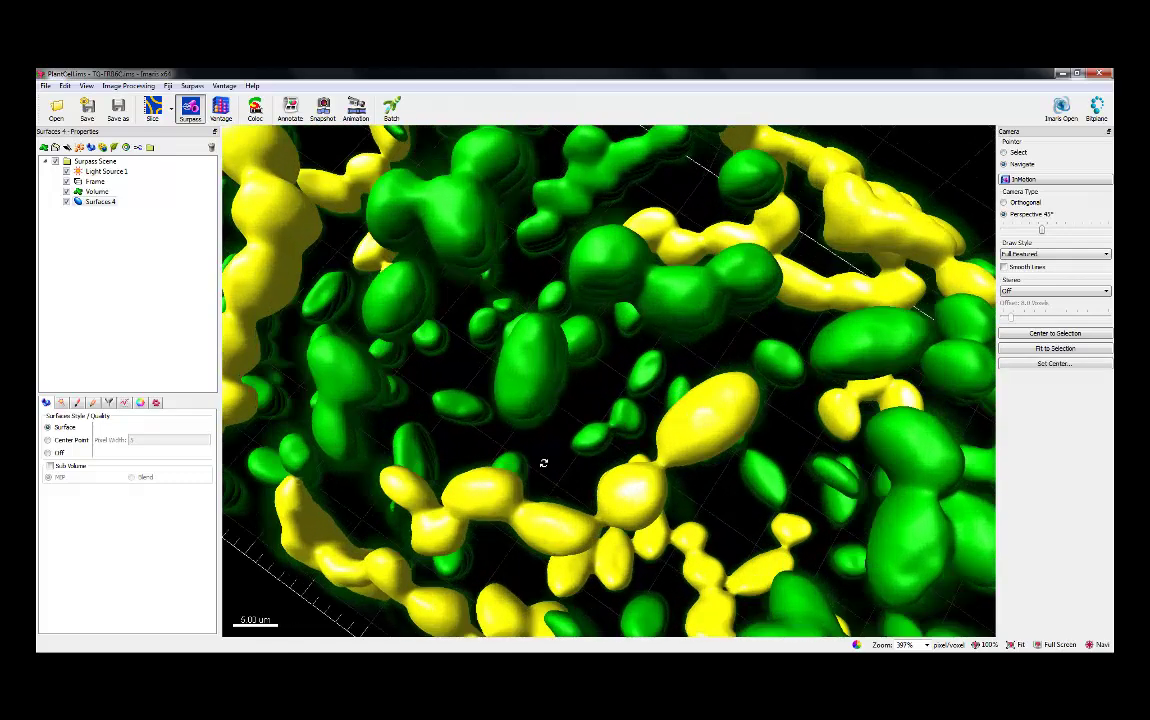
{"action": "left_click_drag", "start_coordinate": [543, 463], "coordinate": [560, 452]}
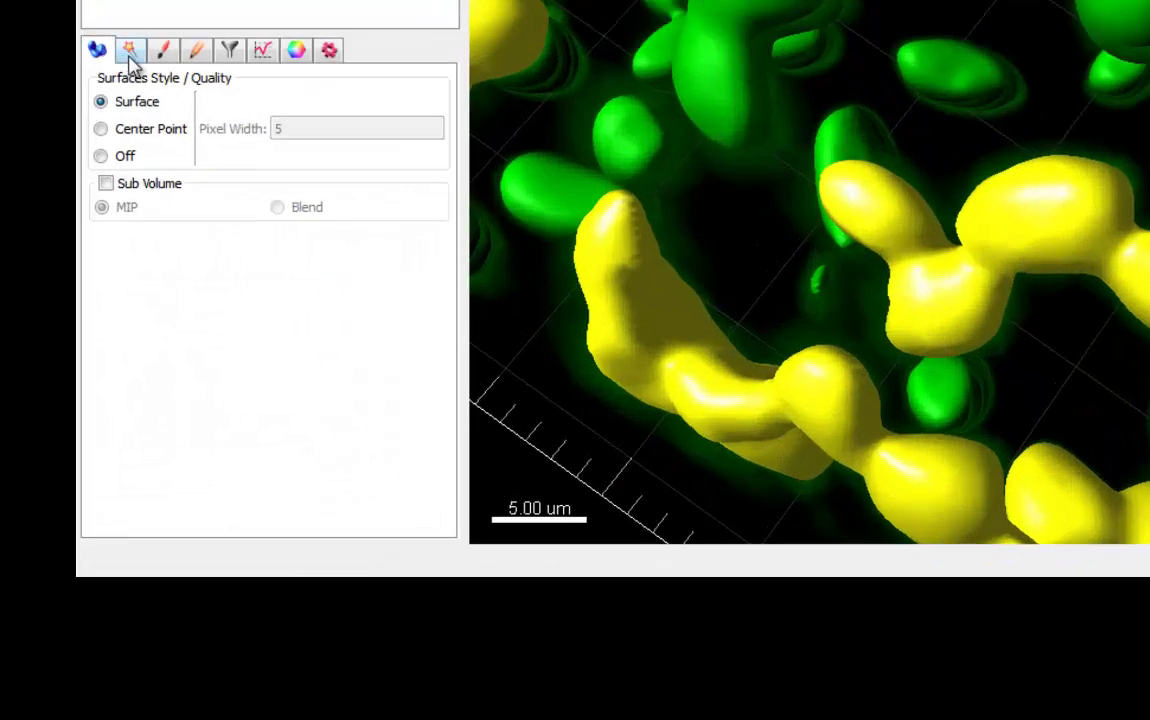
- Rebuild Surfaces 4 with Split touching Objects enabled and a seed-point diameter of 4 µm
{"action": "left_click", "coordinate": [129, 55]}
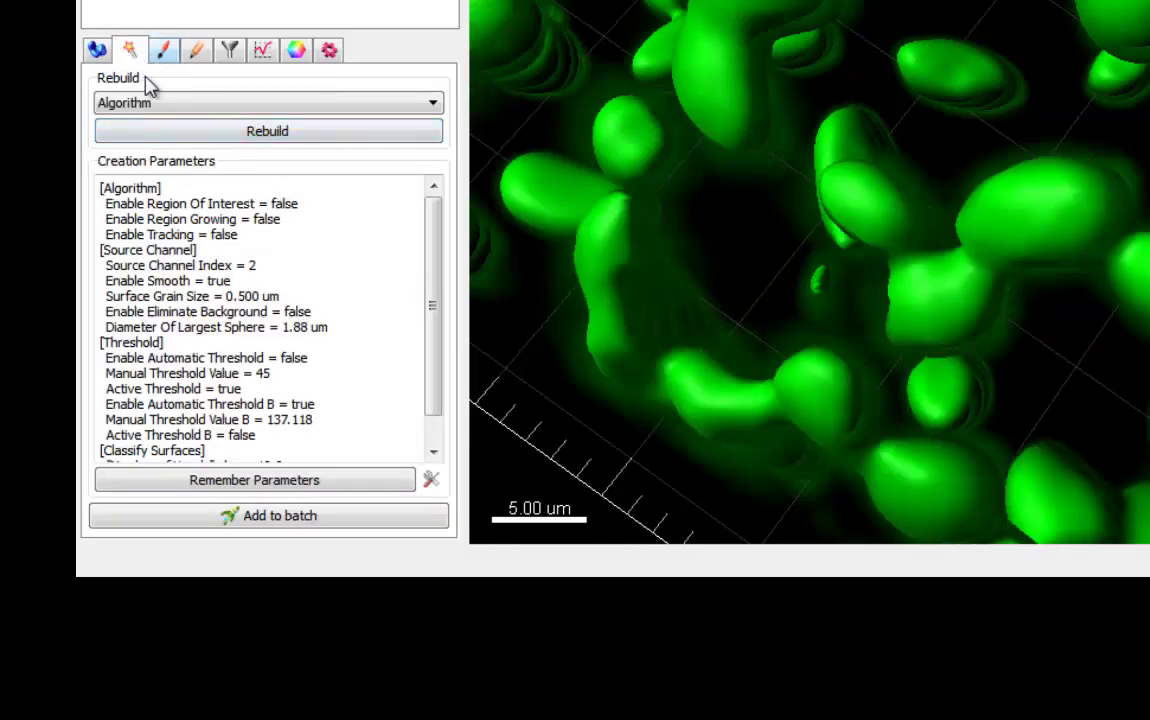
{"action": "left_click", "coordinate": [275, 140]}
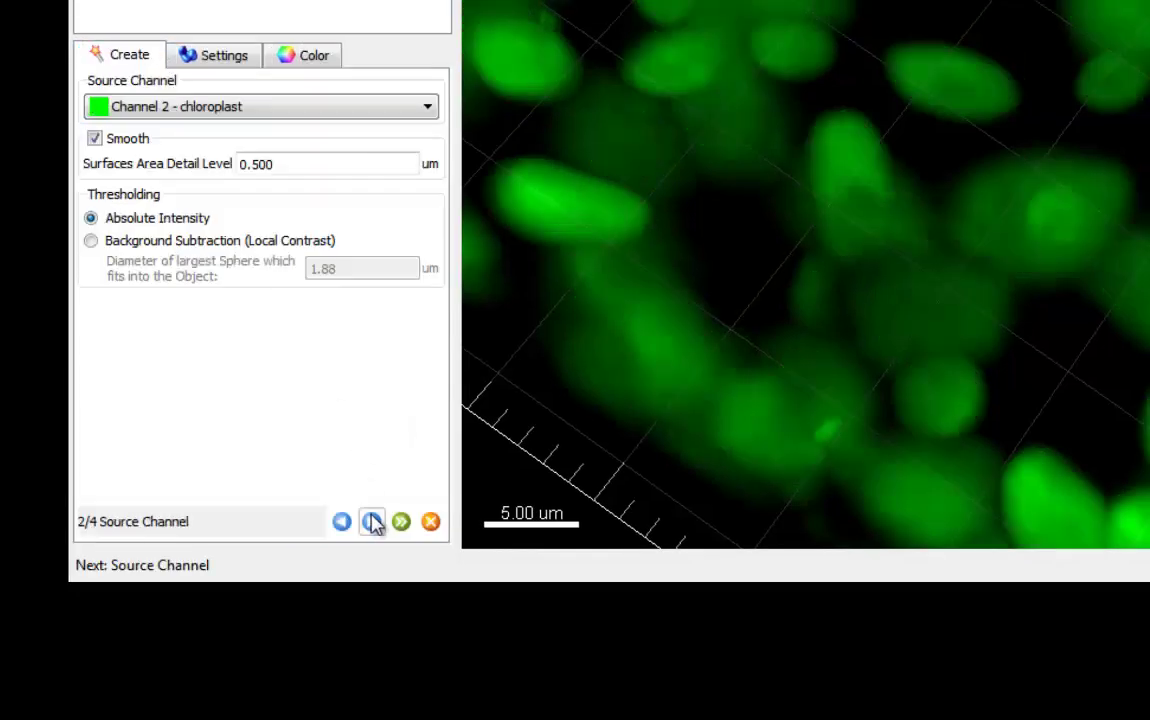
{"action": "left_click", "coordinate": [372, 521]}
{"action": "left_click", "coordinate": [94, 256]}
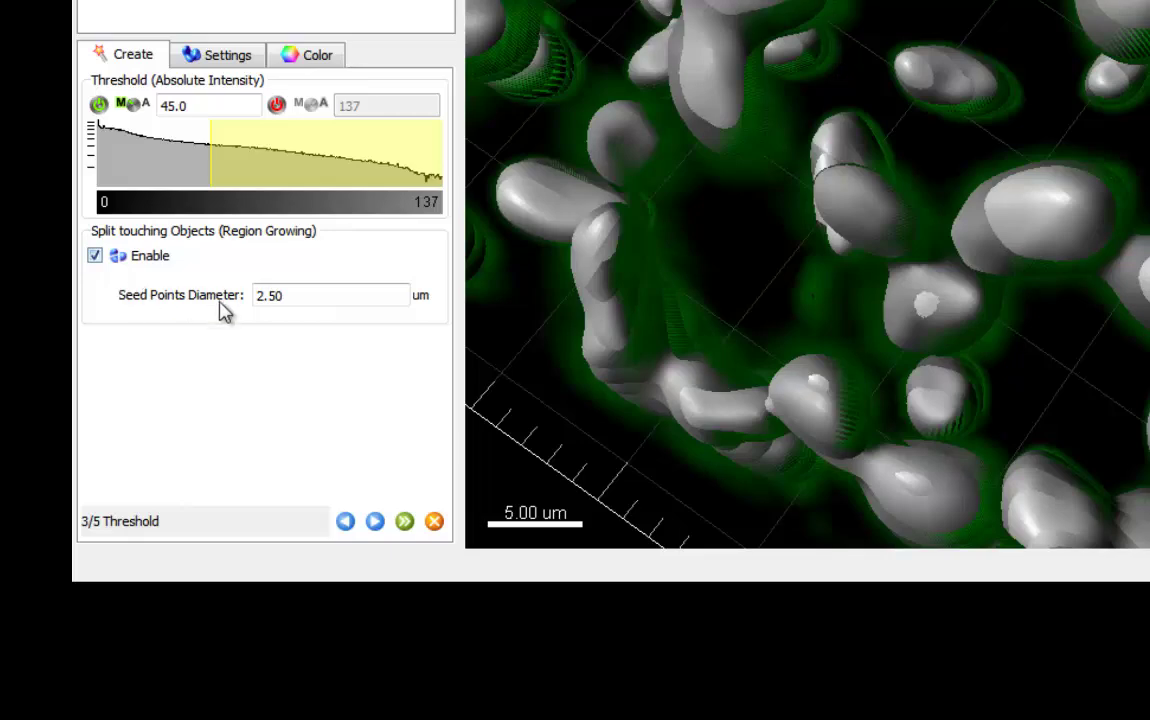
{"action": "left_click_drag", "start_coordinate": [303, 296], "coordinate": [141, 294]}
{"action": "type", "text": "4"}
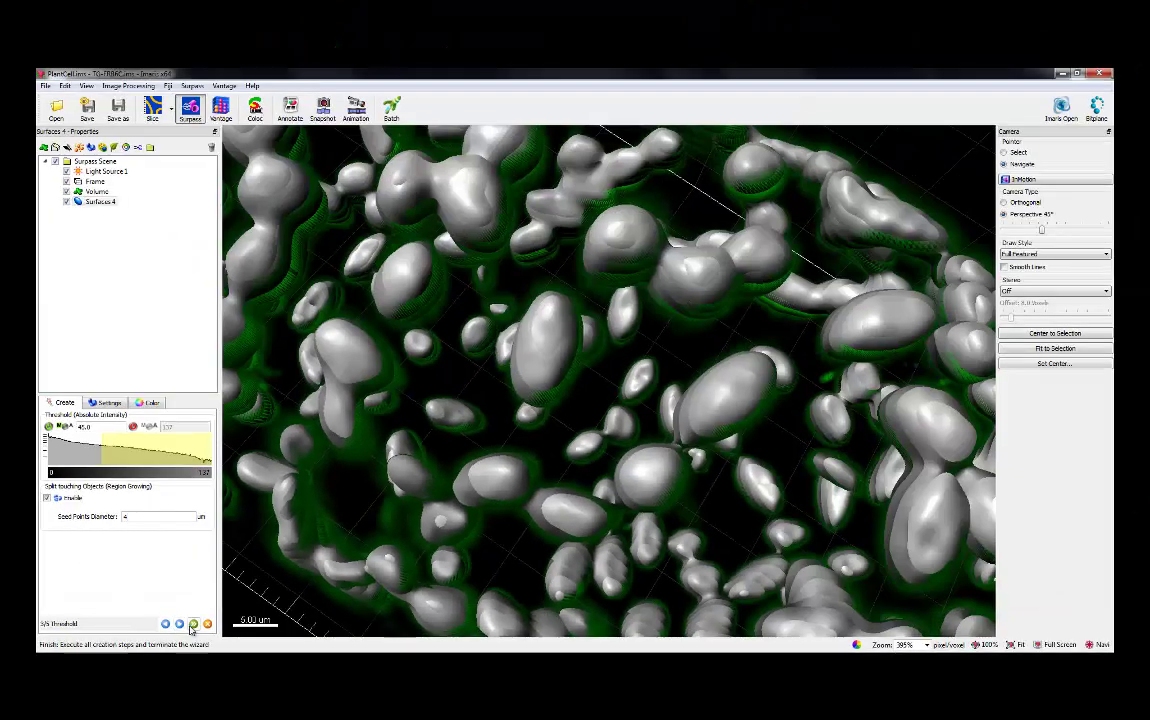
{"action": "left_click", "coordinate": [404, 521]}
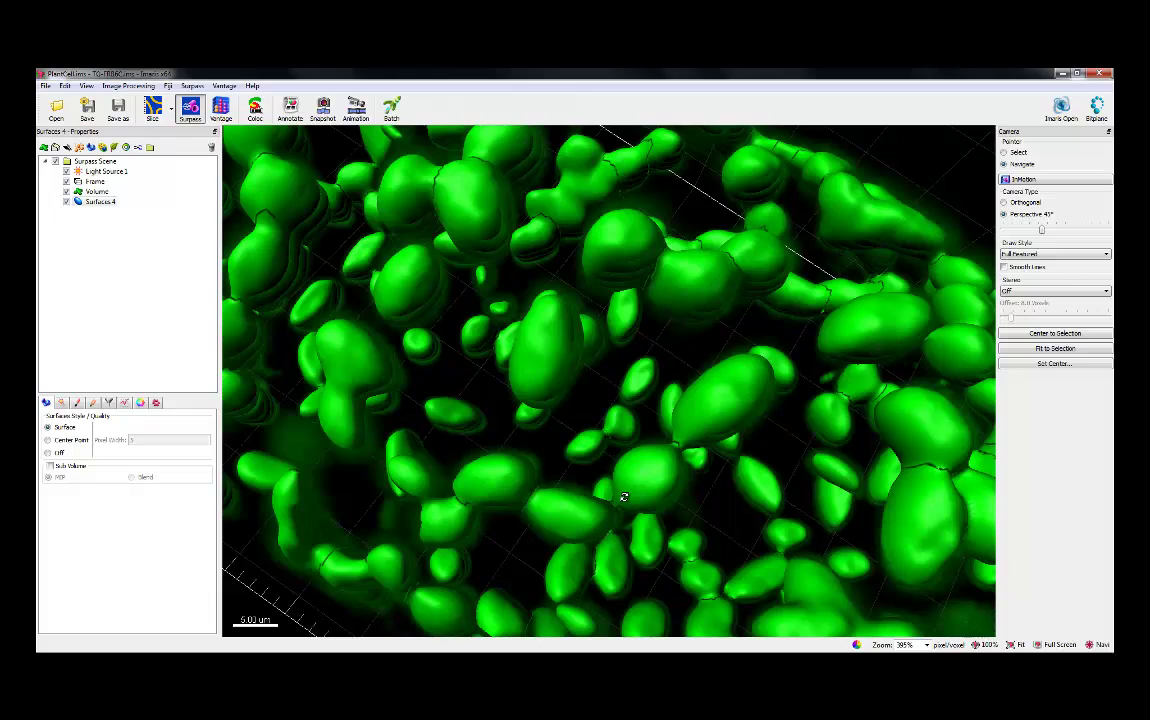
{"action": "scroll", "coordinate": [623, 497], "scroll_direction": "up", "scroll_amount": 5}
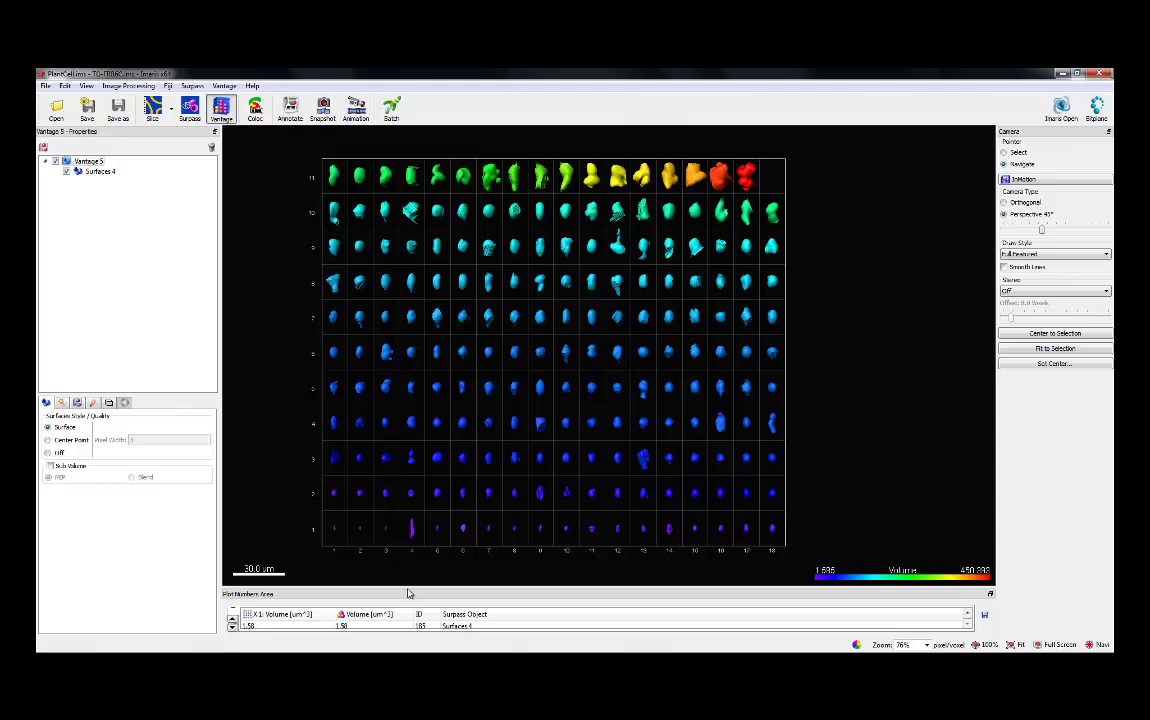
- Sort the volume table largest first and select the top sixteen surfaces, rows 450 to 216
{"action": "left_click_drag", "start_coordinate": [408, 589], "coordinate": [380, 434]}
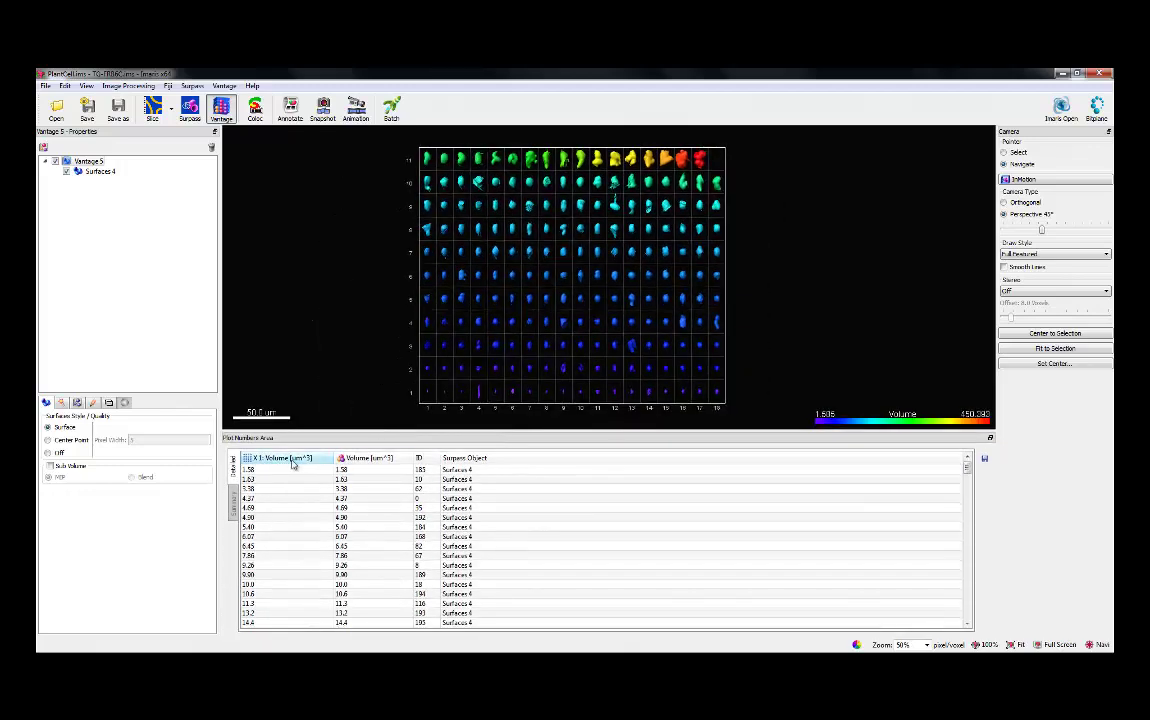
{"action": "left_click", "coordinate": [290, 458]}
{"action": "left_click", "coordinate": [275, 470]}
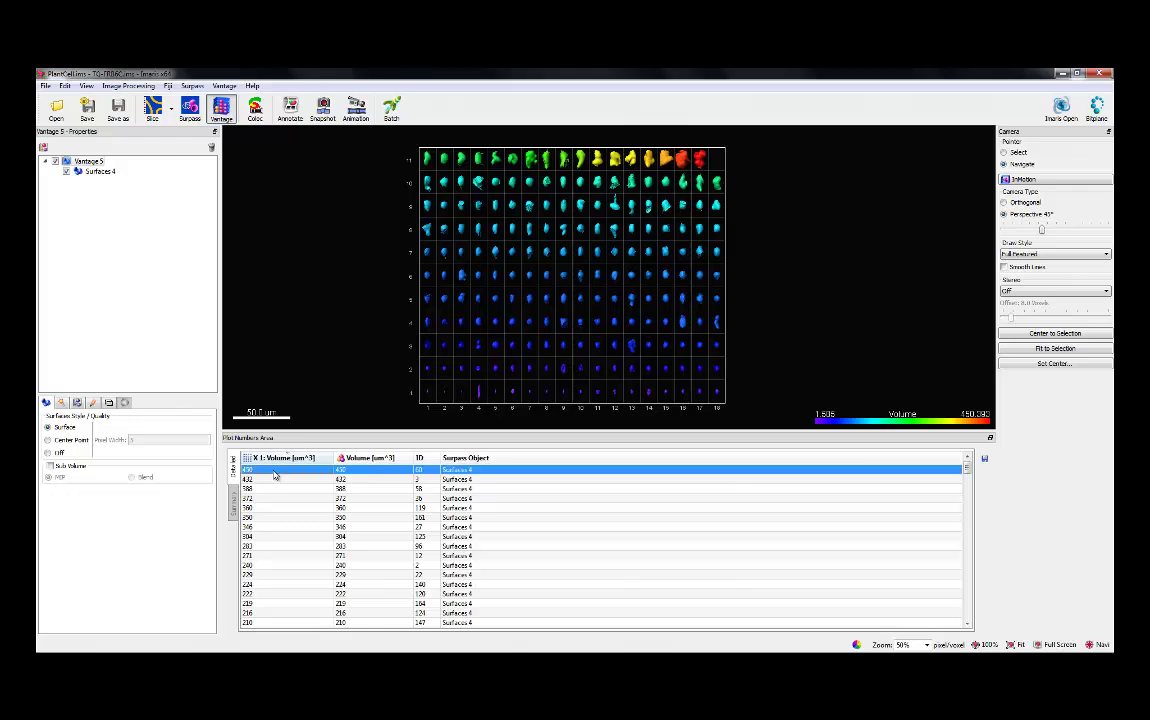
{"action": "left_click", "coordinate": [282, 612], "text": "shift"}
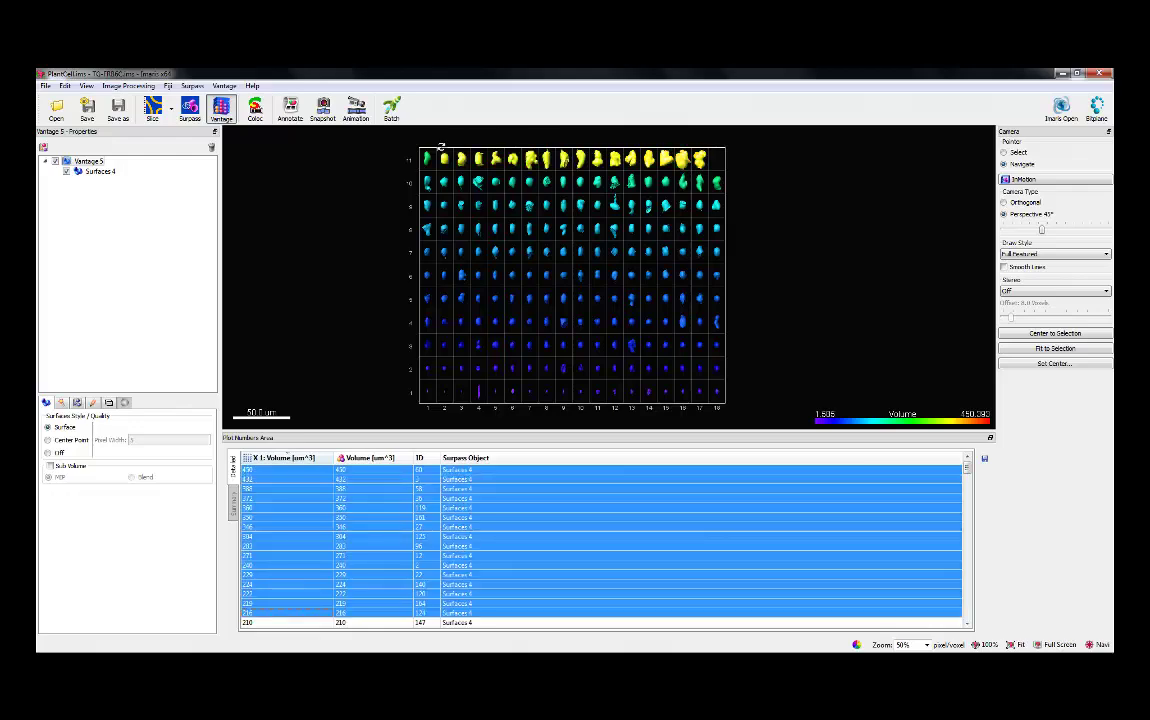
- Back in the 3D scene, orbit to a low side view and open the Surfaces 4 Edit tab
{"action": "left_click", "coordinate": [189, 108]}
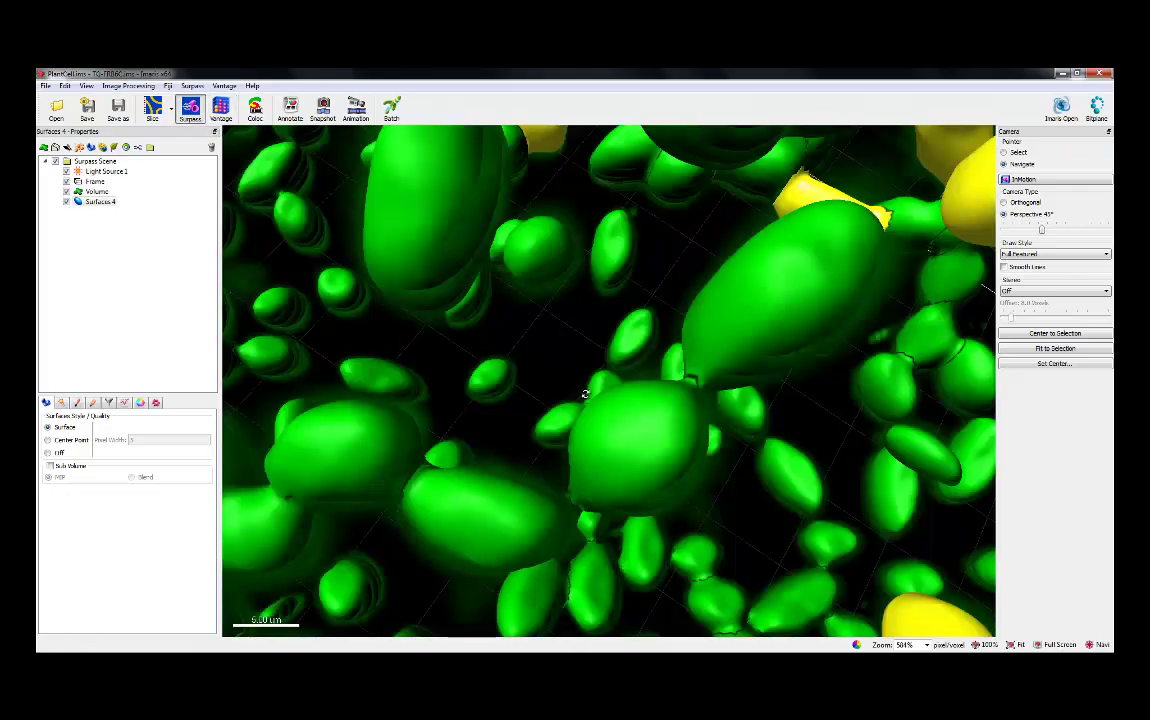
{"action": "scroll", "coordinate": [585, 395], "scroll_direction": "down", "scroll_amount": 10}
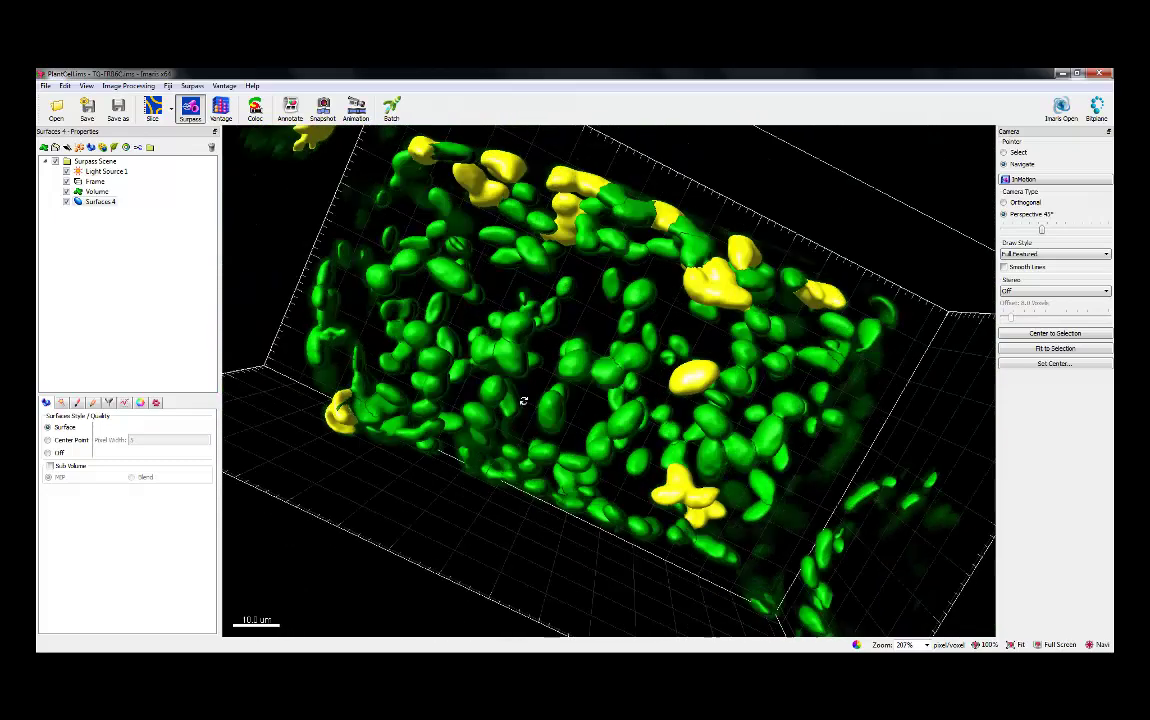
{"action": "left_click_drag", "start_coordinate": [523, 401], "coordinate": [423, 358]}
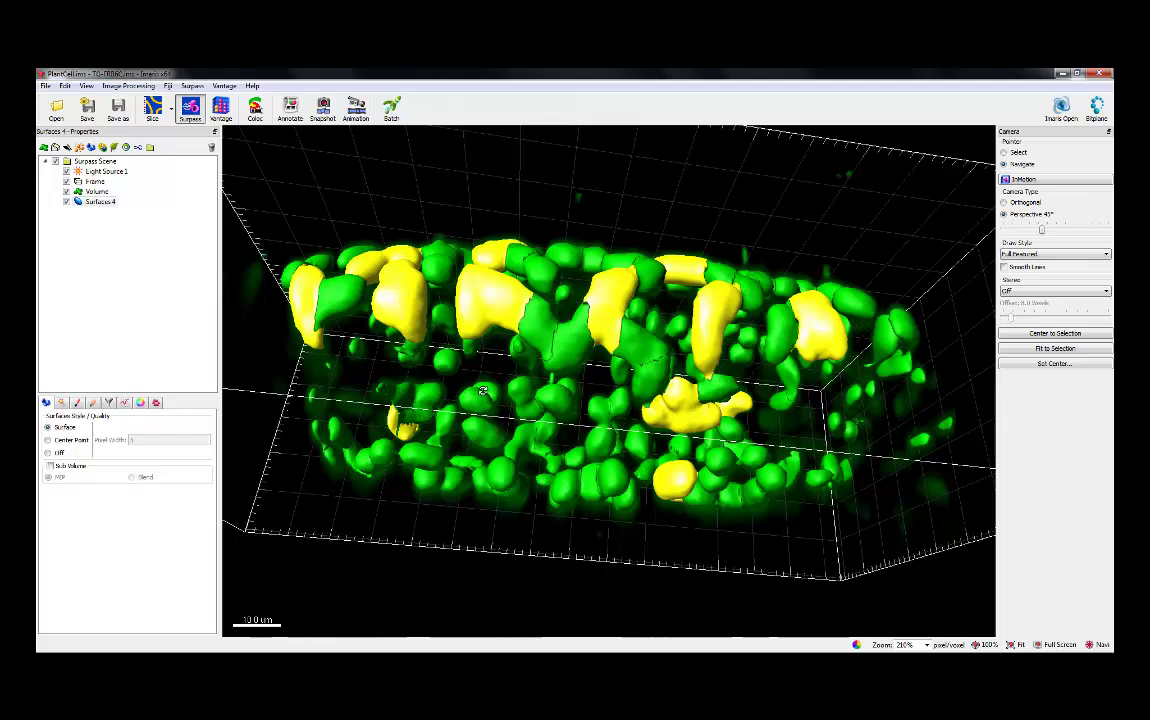
{"action": "left_click", "coordinate": [104, 202]}
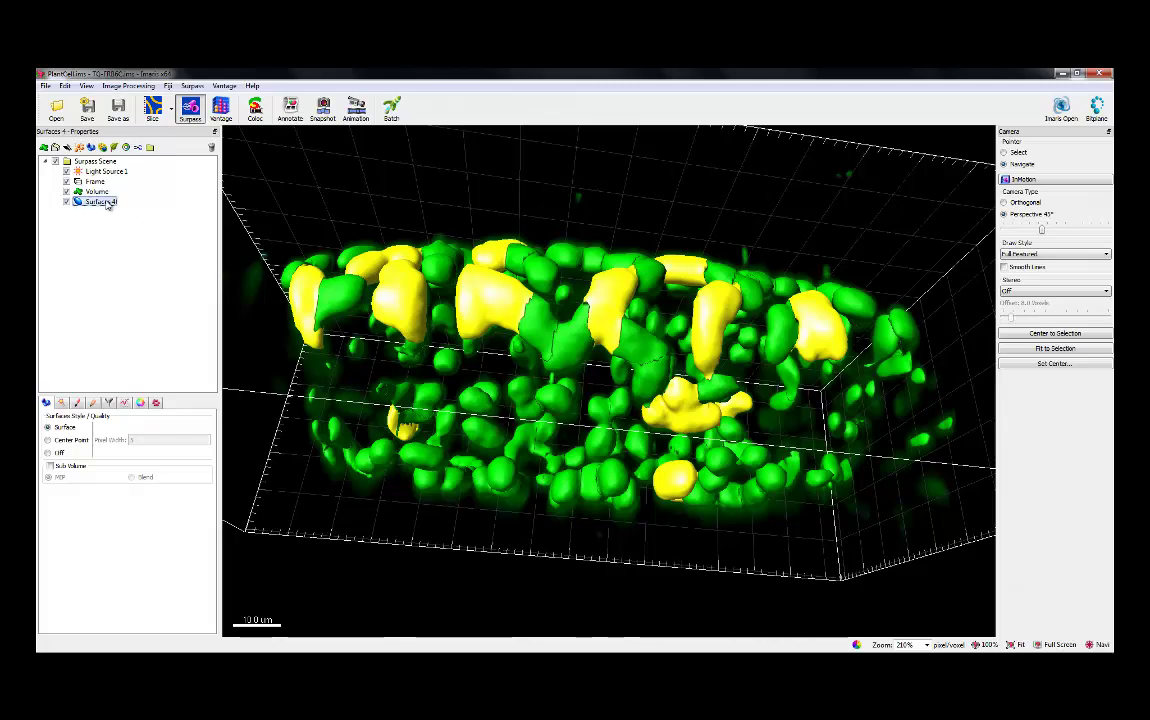
{"action": "left_click", "coordinate": [92, 402]}
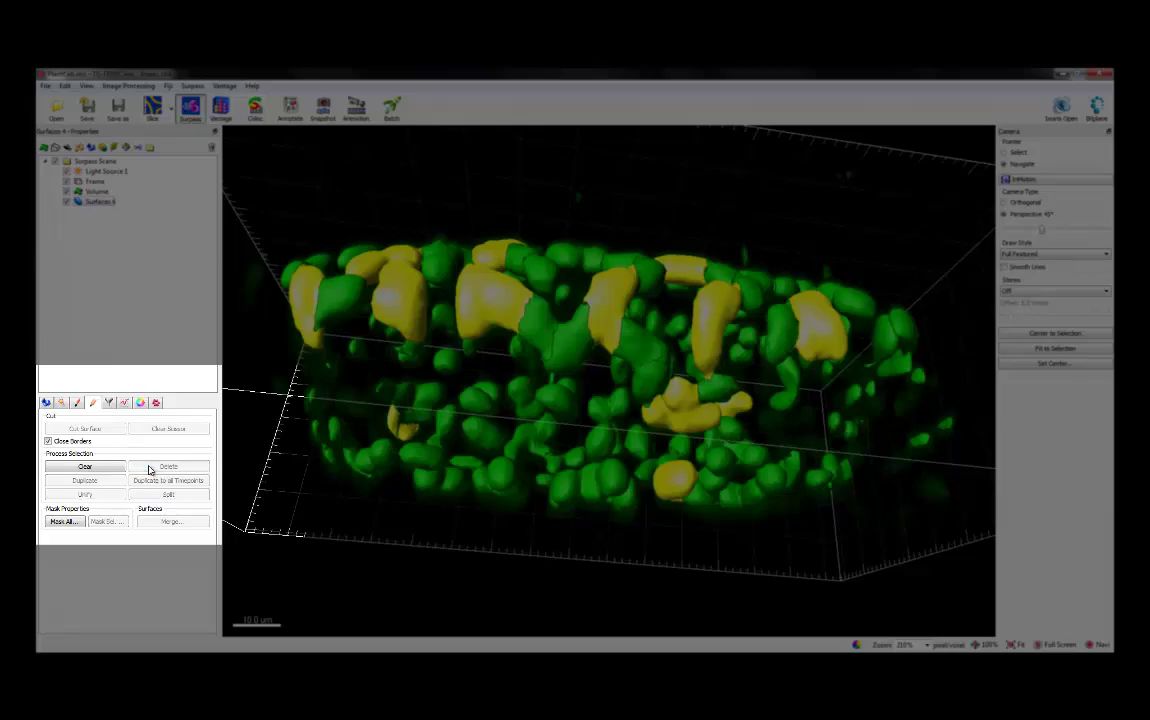